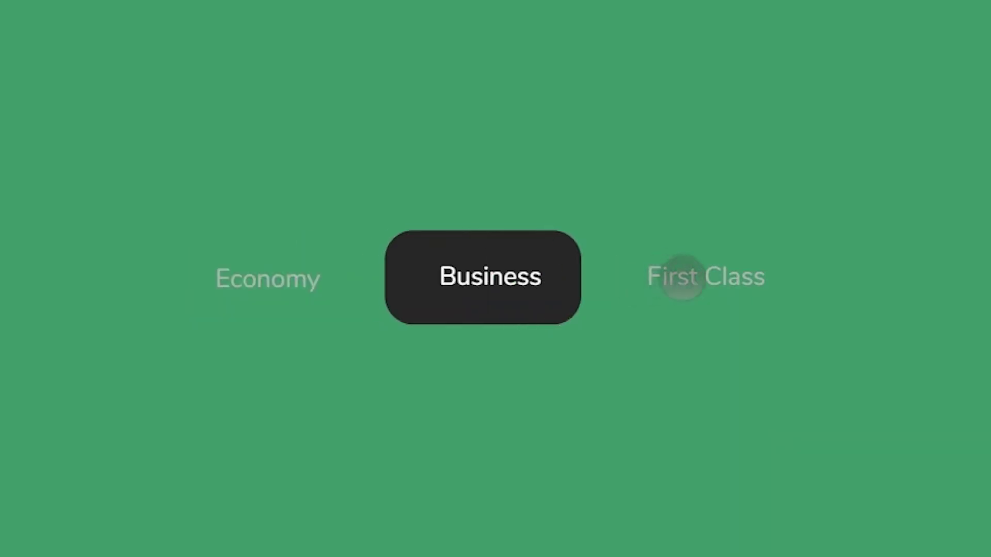
In the prototype demo, tap the Business and First Class cabins, then the Search Flight button.
click(680, 277)
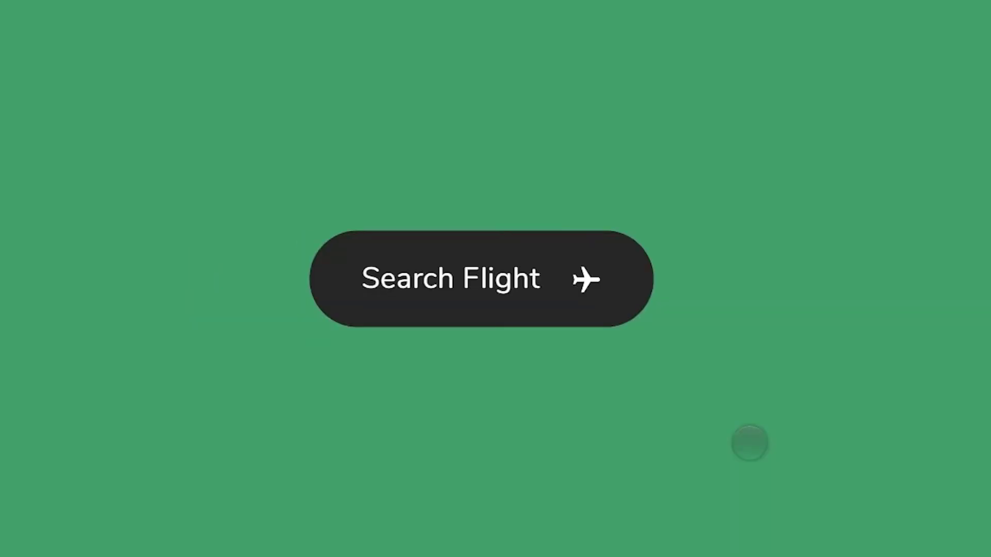
click(591, 292)
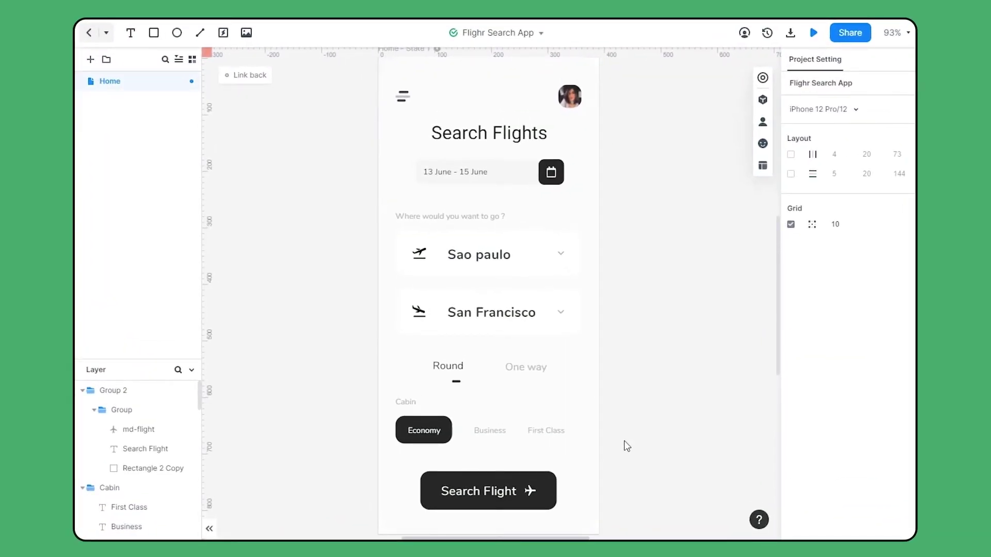
click(522, 432)
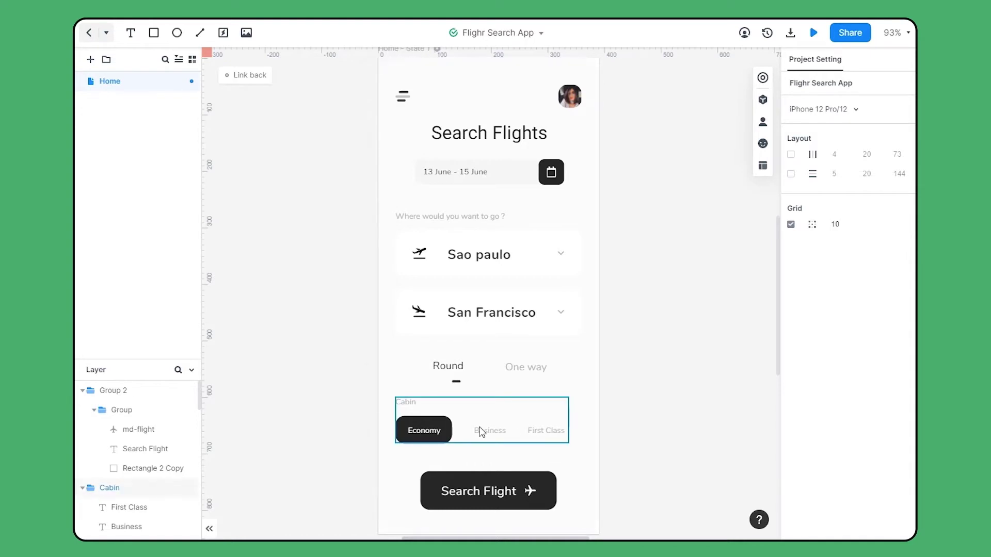
click(506, 494)
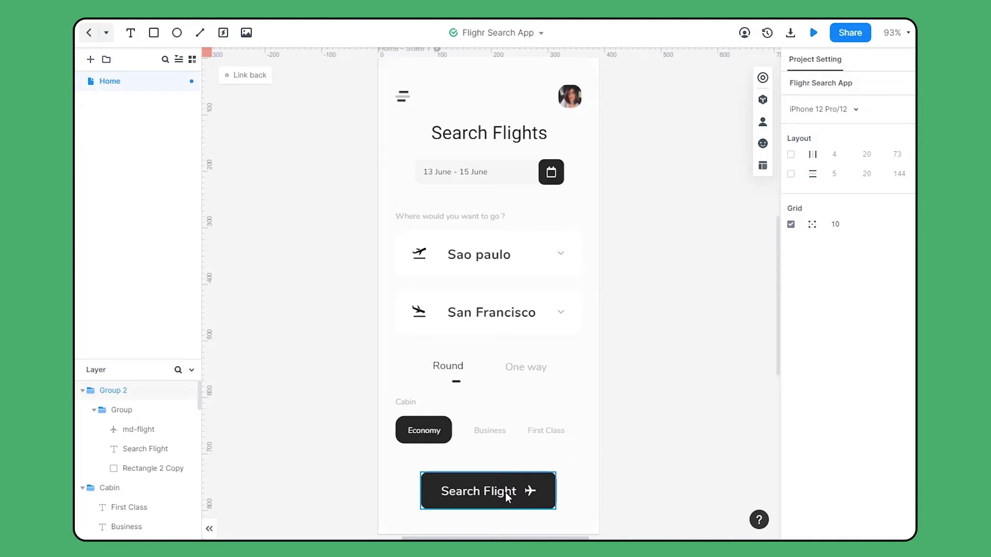
click(634, 510)
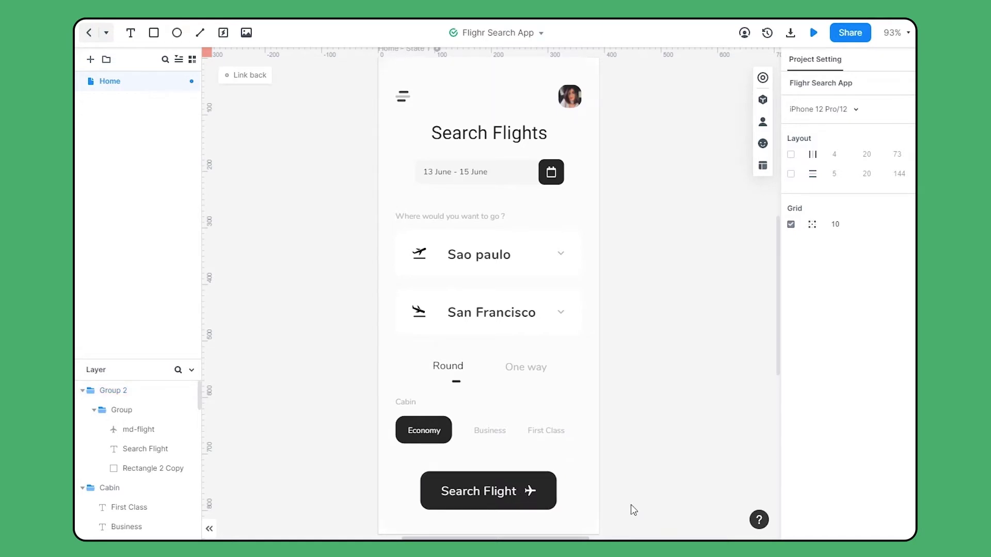
scroll(689, 411, down, 1)
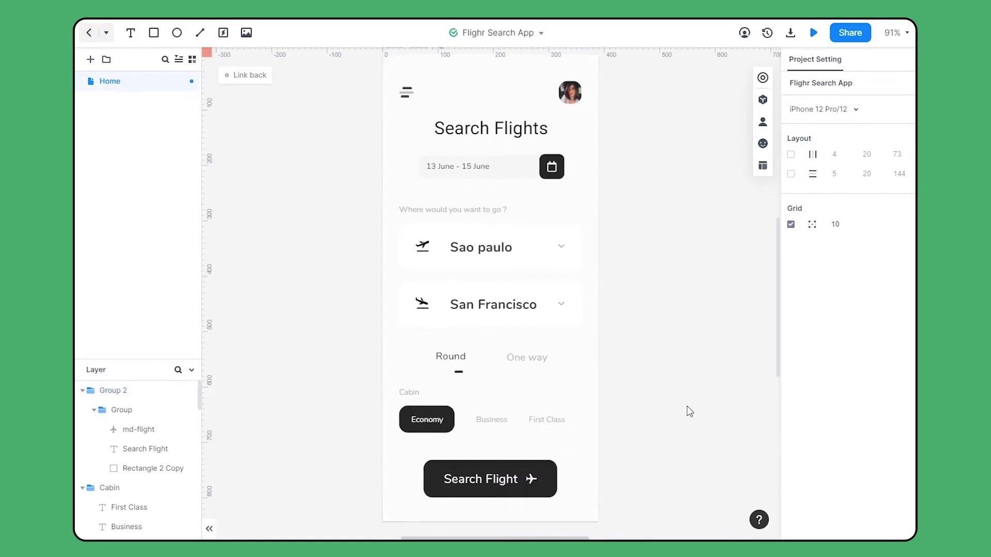
Turn the Cabin group into a stateful widget and rename its first state Economy.
click(504, 422)
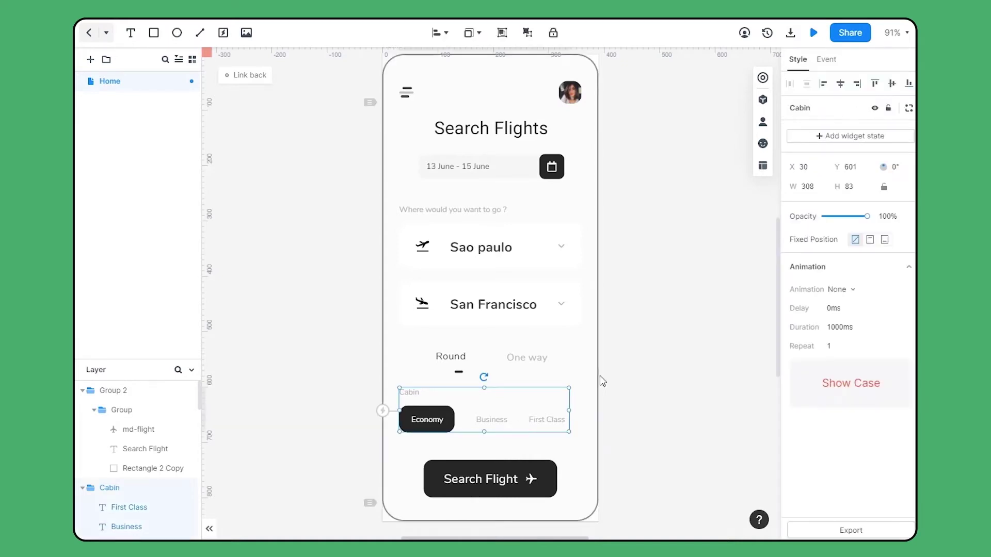
click(866, 137)
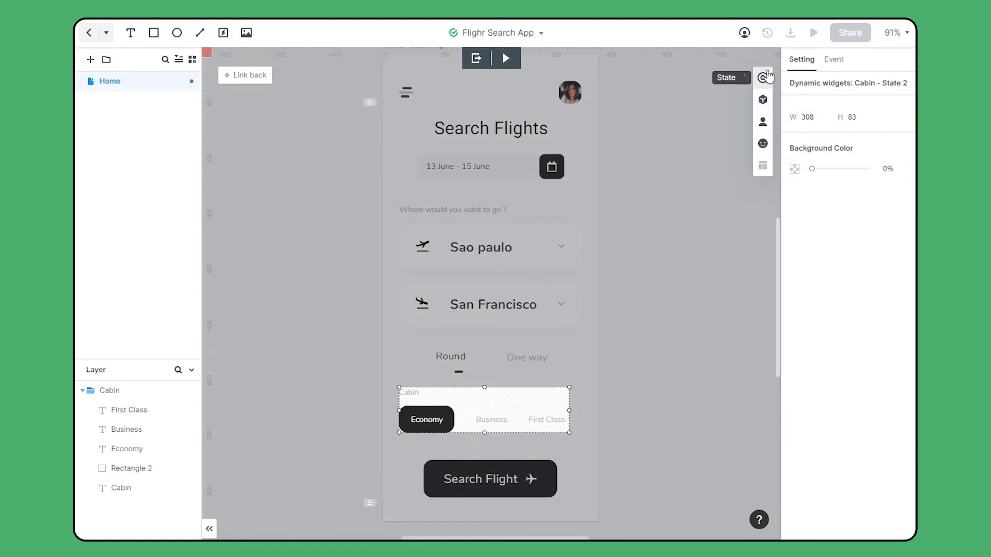
click(767, 77)
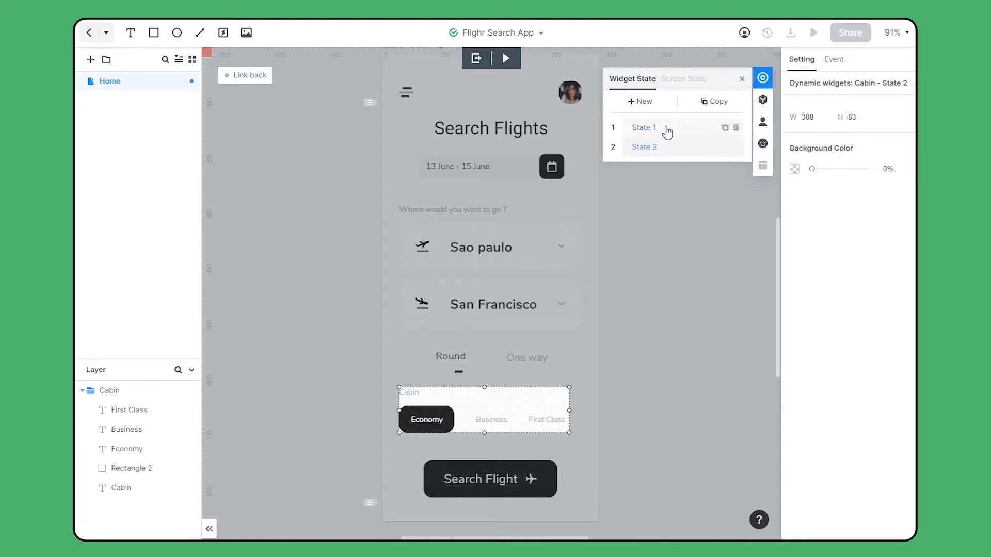
click(648, 130)
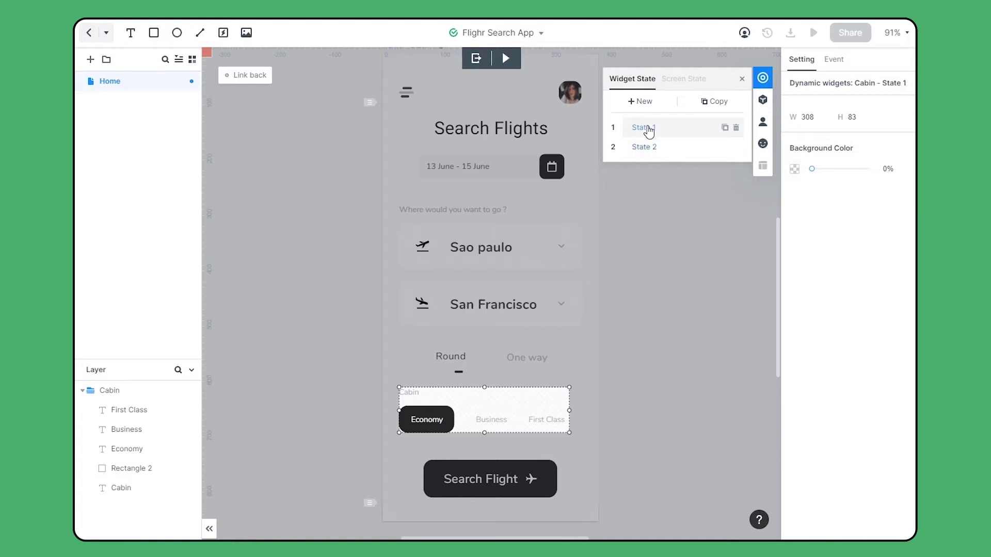
double_click(648, 129)
text(Economy)
key(Return)
Rename the second state Business, then duplicate a third state named First Class.
double_click(645, 146)
text(Business)
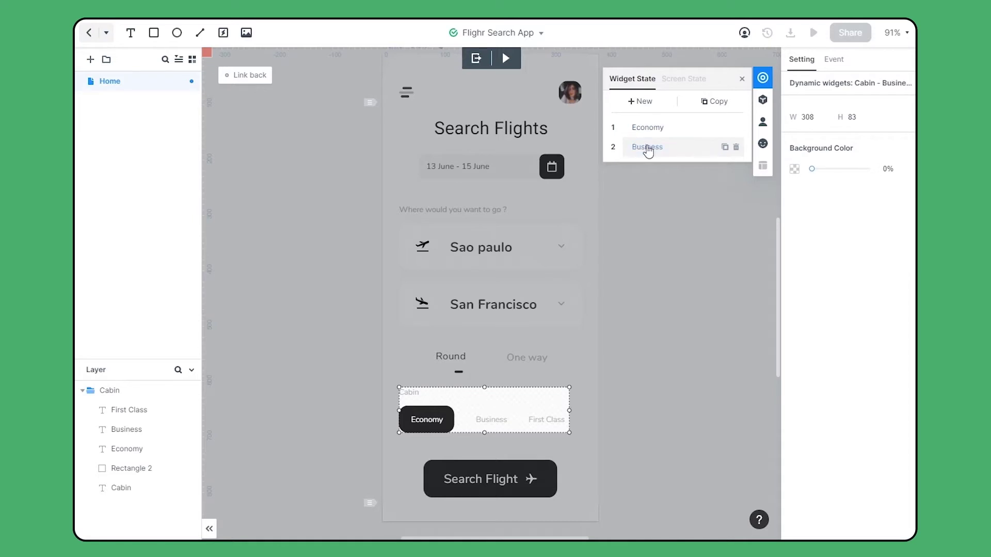
click(725, 147)
double_click(652, 168)
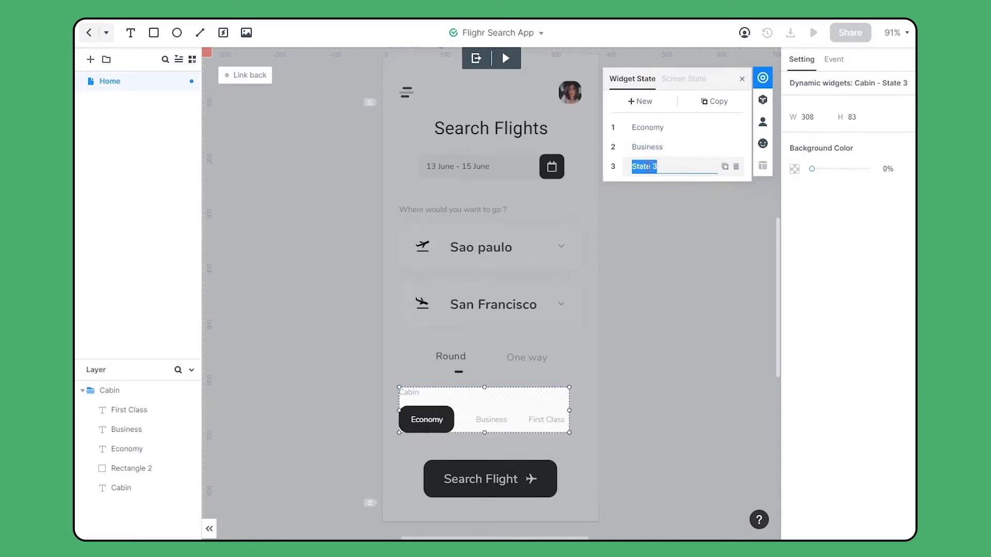
text(First Class)
key(Return)
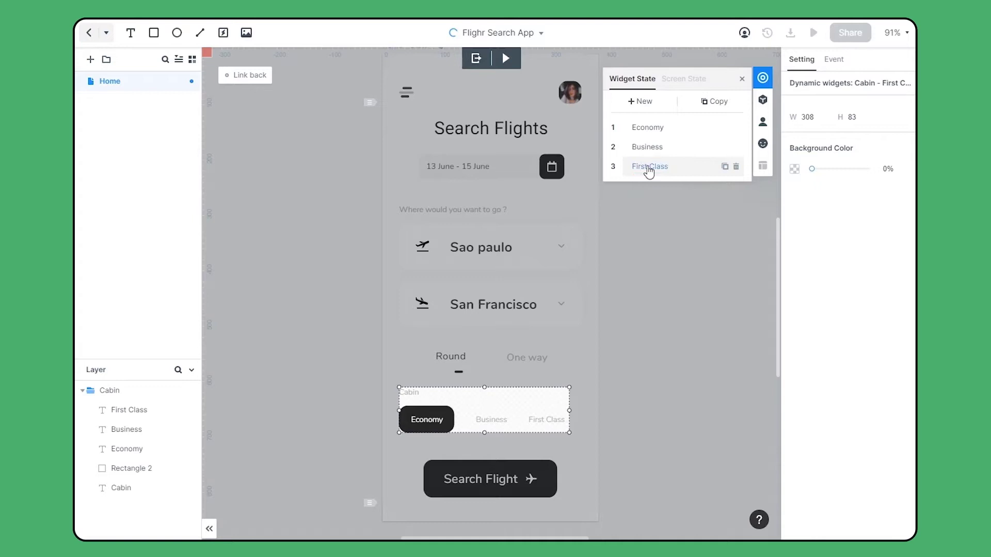
scroll(705, 187, up, 1)
In the Business state, move the dark pill from Economy to under Business.
click(668, 148)
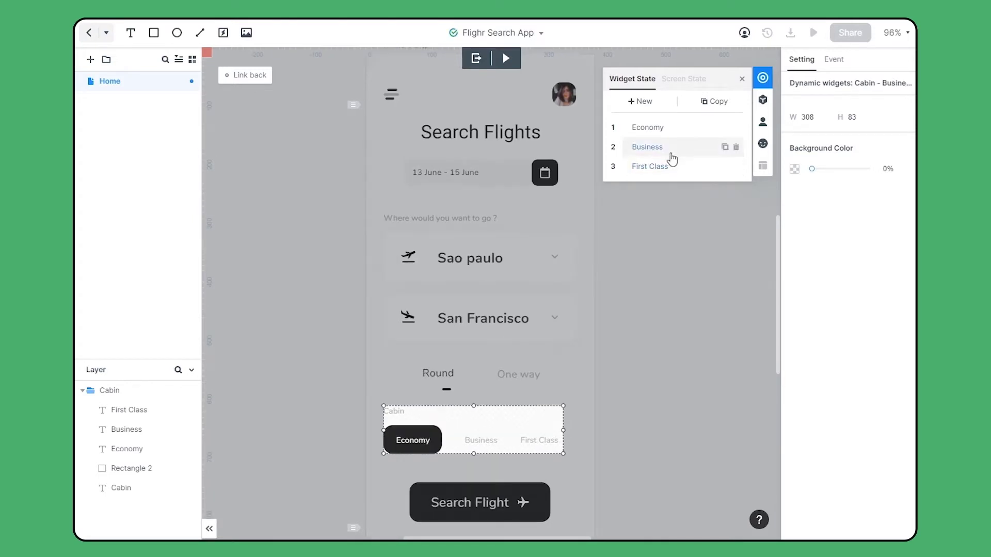
scroll(511, 457, up, 6)
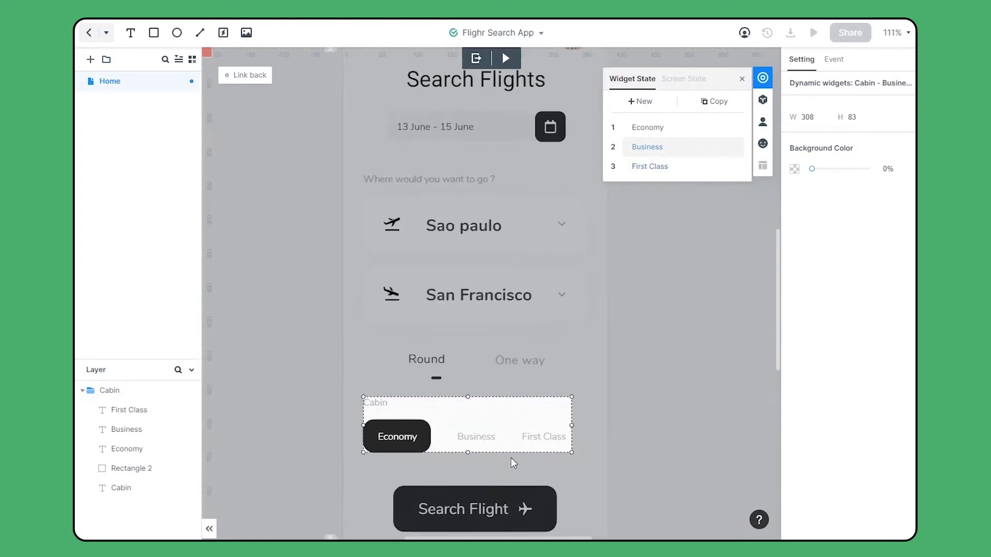
drag(496, 389, 511, 333)
scroll(511, 333, up, 2)
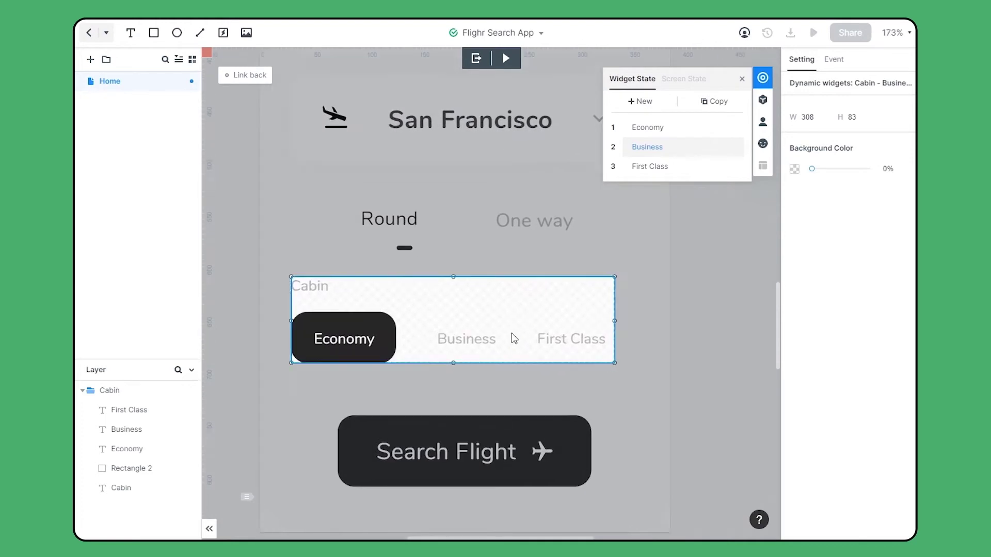
double_click(351, 324)
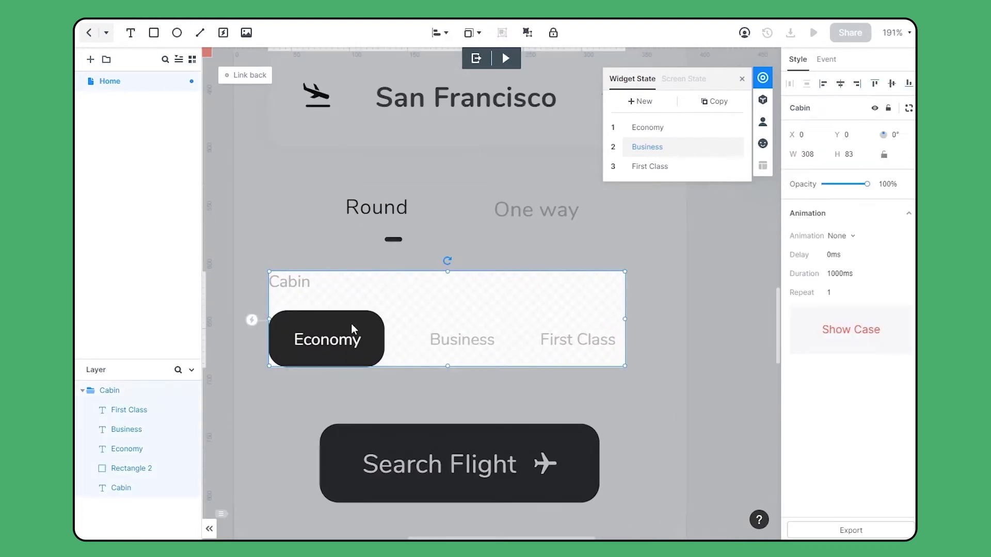
drag(353, 322, 487, 324)
In the Business state, colour the Economy label B4B4B4 and the Business label FFFFFF.
double_click(330, 339)
click(867, 236)
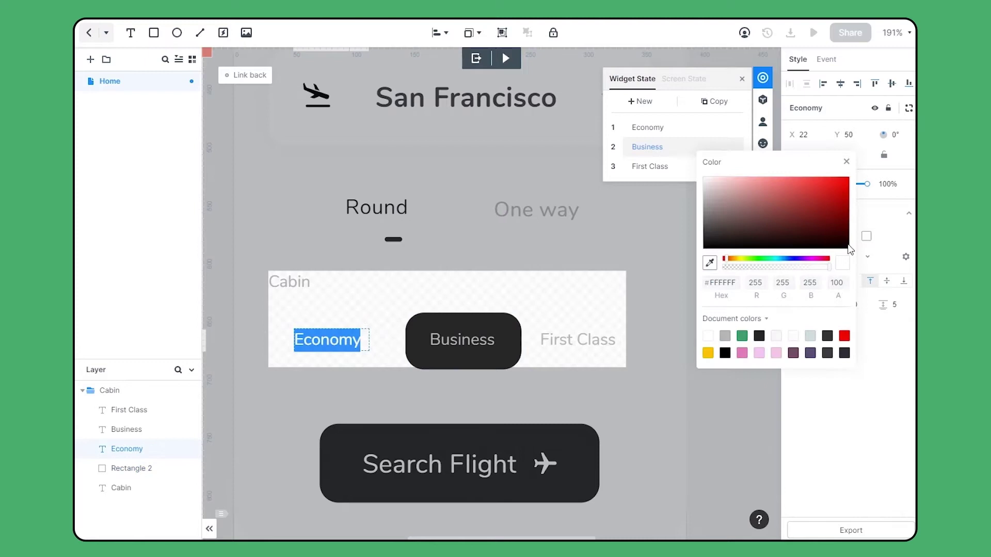
double_click(721, 283)
text(B4B4B4)
click(463, 340)
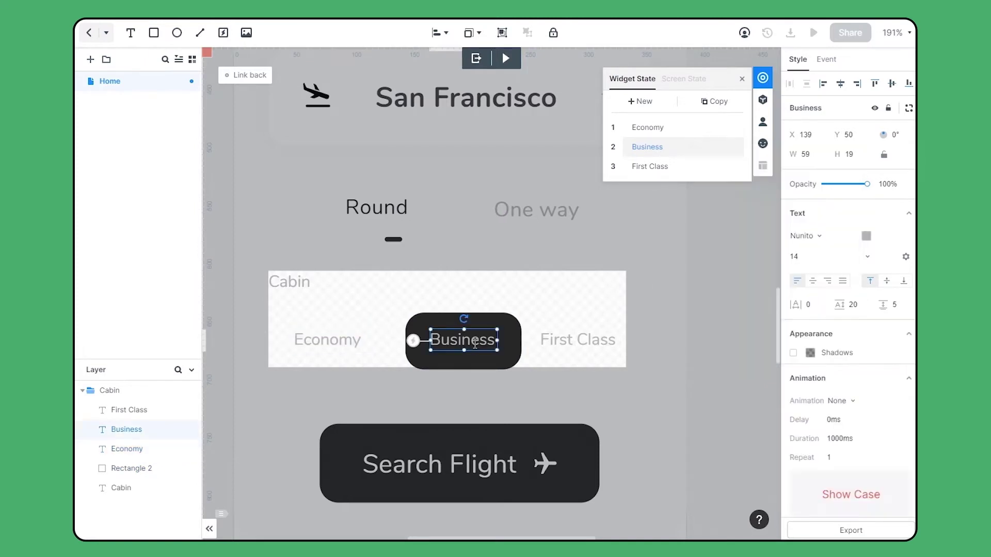
double_click(462, 340)
click(867, 236)
double_click(722, 283)
text(FFFFFF)
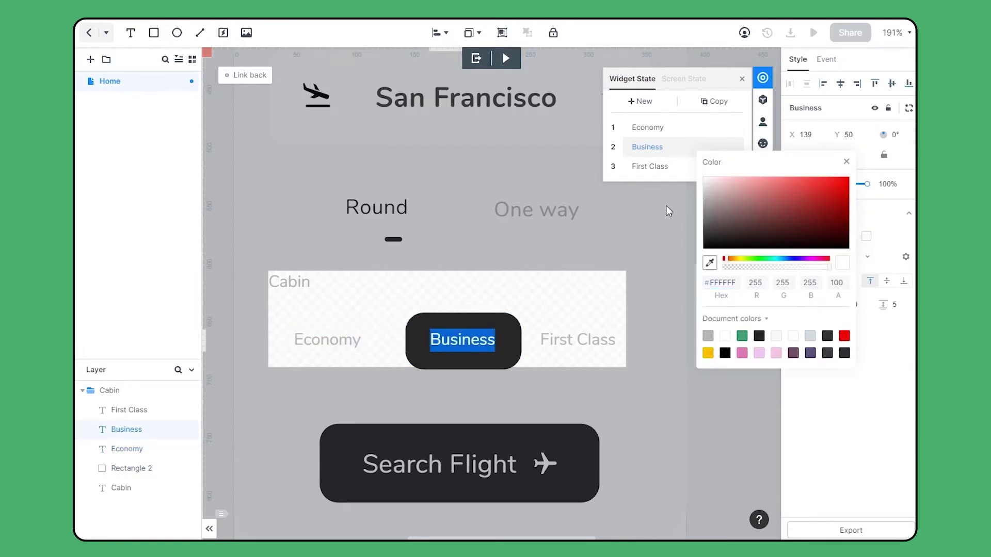
In the First Class state, move the dark pill to under First Class.
click(653, 166)
click(350, 330)
drag(350, 330, 651, 330)
click(626, 322)
In the First Class state, colour Economy B4B4B4 and the First Class label FFFFFF.
double_click(332, 339)
click(867, 236)
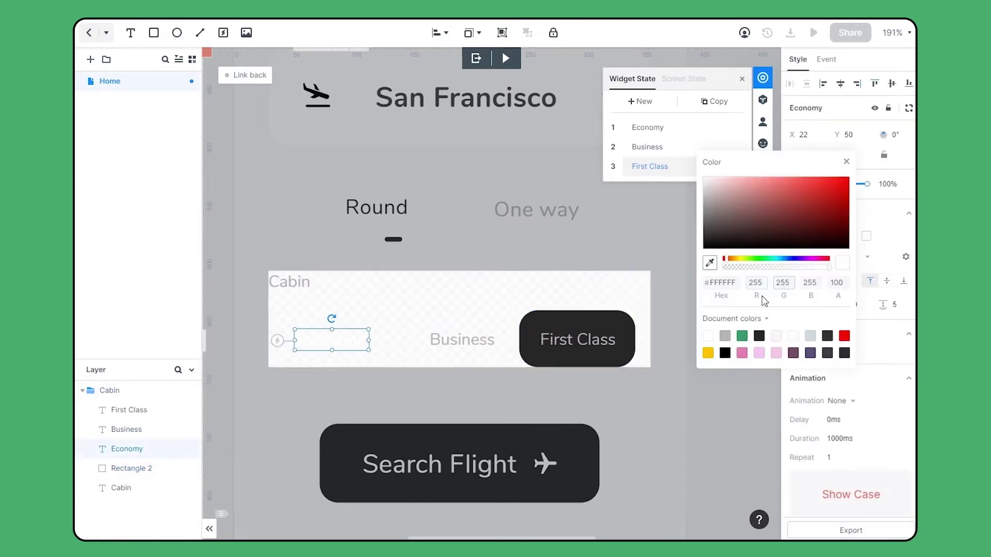
double_click(722, 283)
text(B4B4B4)
double_click(578, 340)
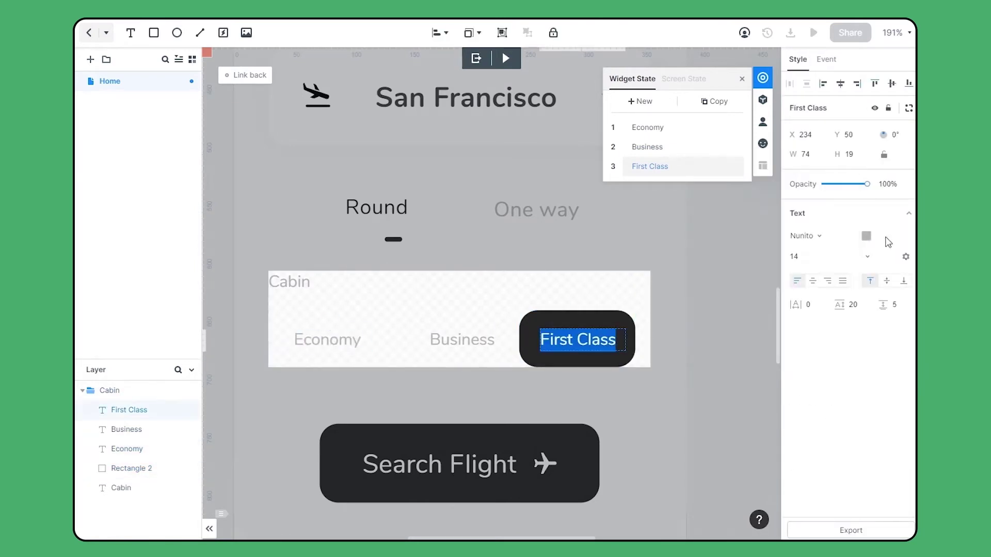
click(866, 236)
double_click(722, 283)
key(ctrl+v)
text(FFFFFF)
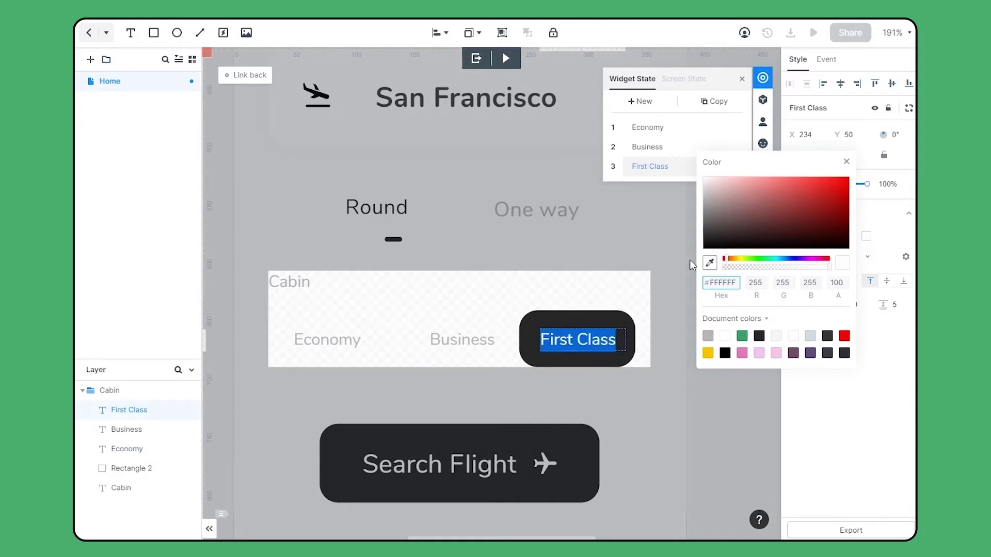
click(690, 259)
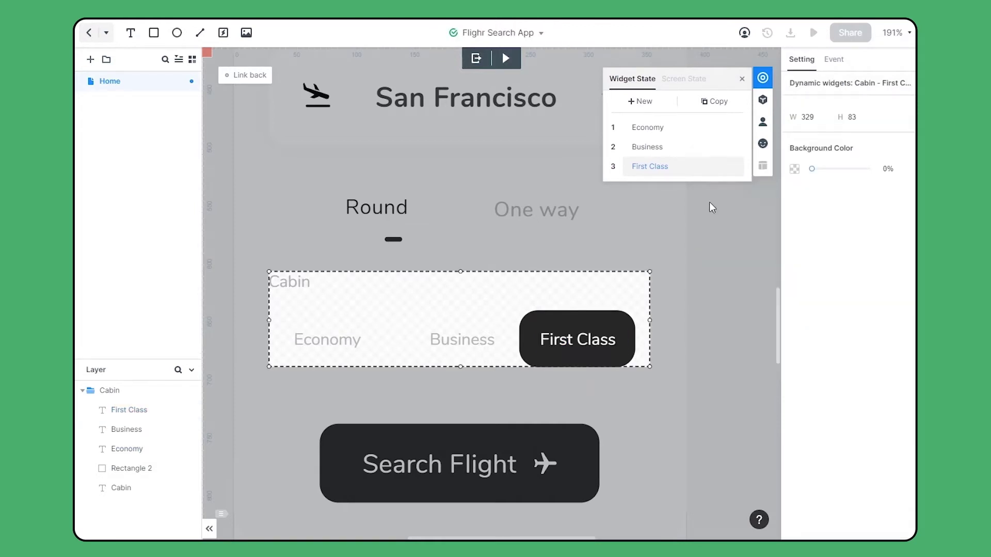
In the Economy state, link the Business label to the Business widget state row.
click(677, 135)
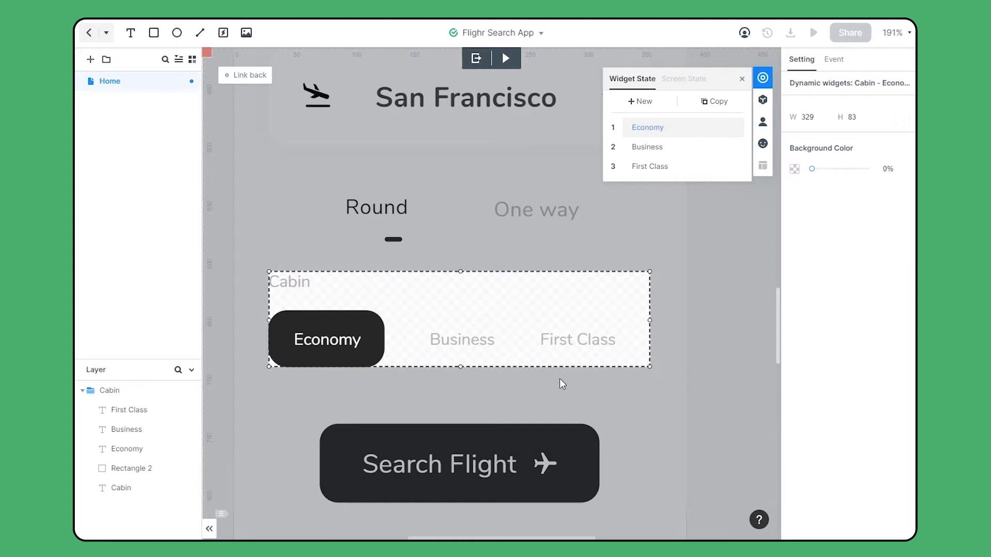
click(465, 339)
click(465, 338)
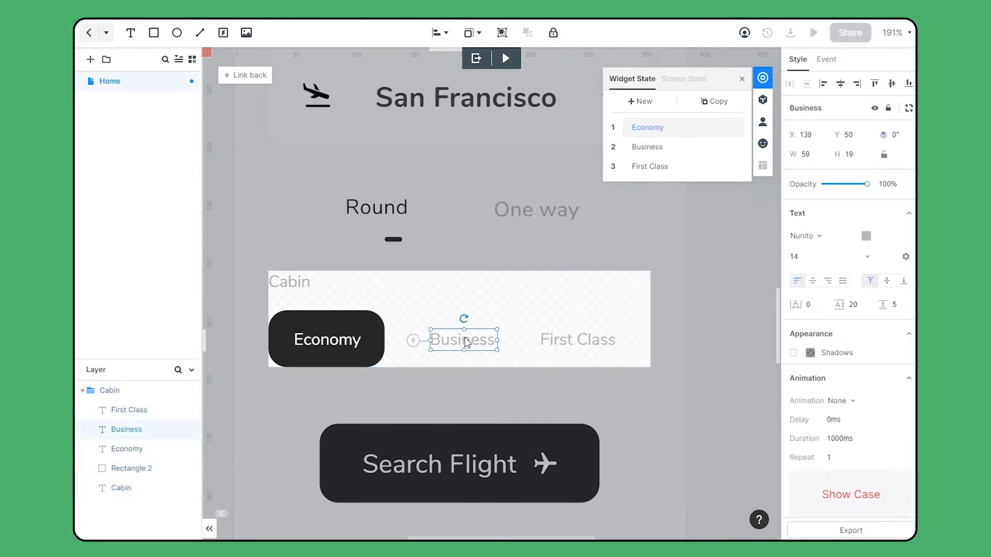
drag(413, 340, 646, 146)
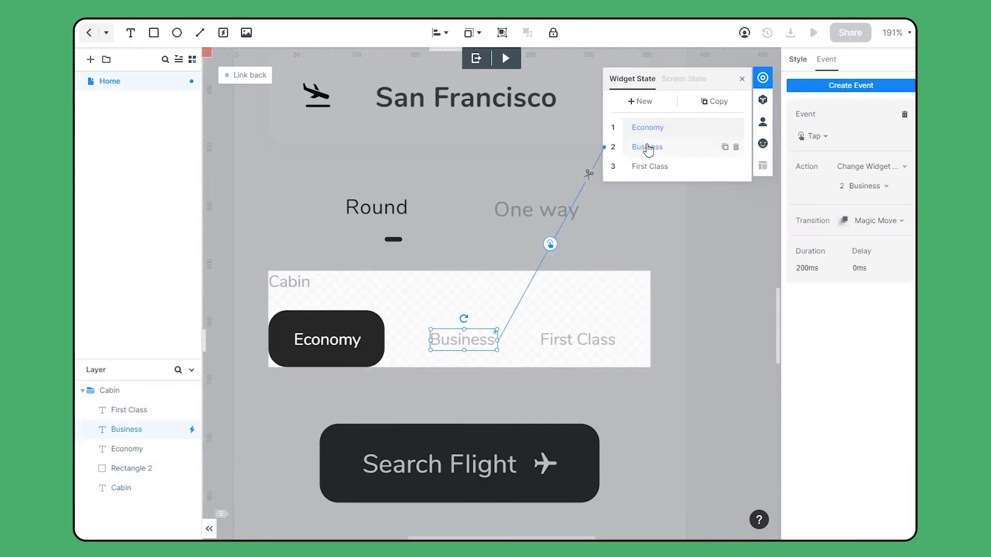
Give First Class a tap event: Change Widget State to 3 First Class, 100ms duration.
click(591, 347)
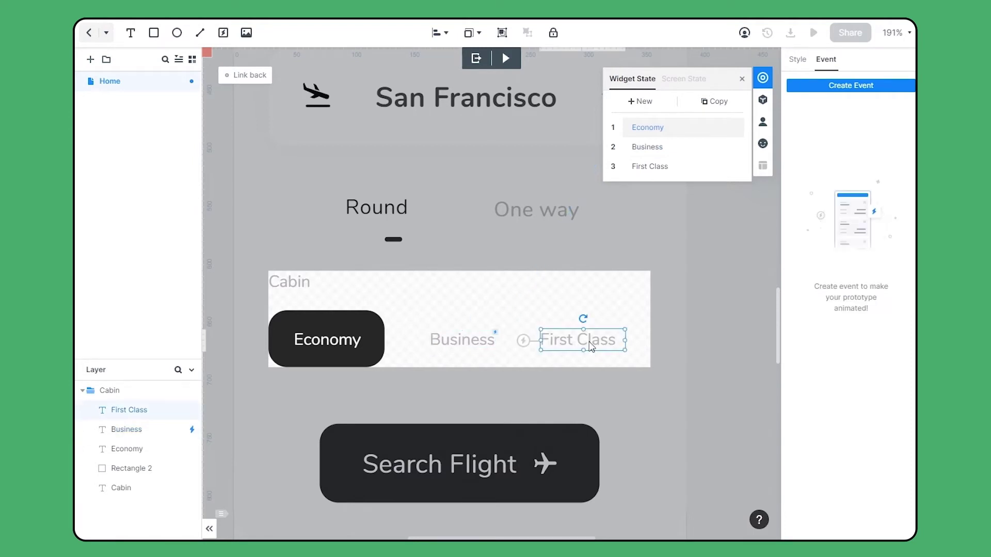
click(837, 90)
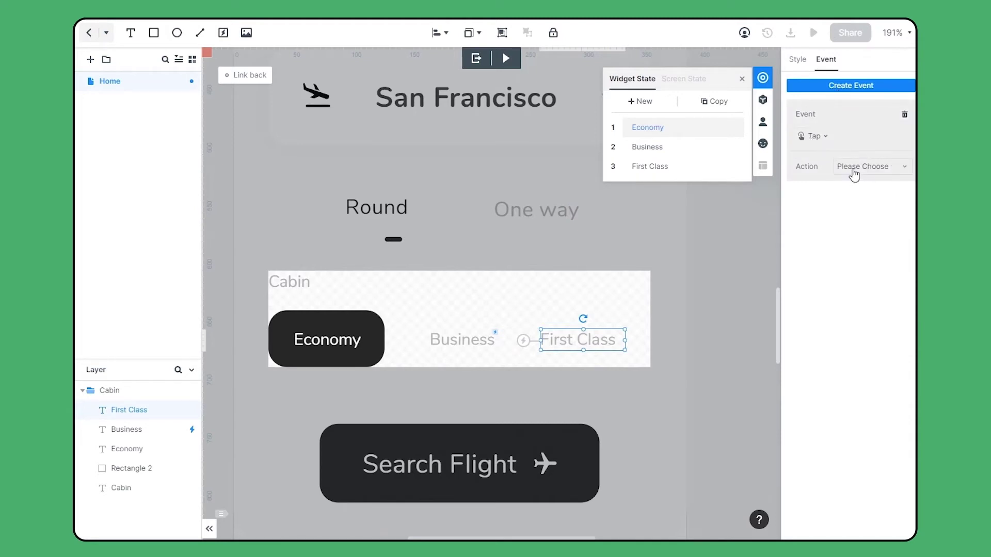
click(854, 174)
click(859, 202)
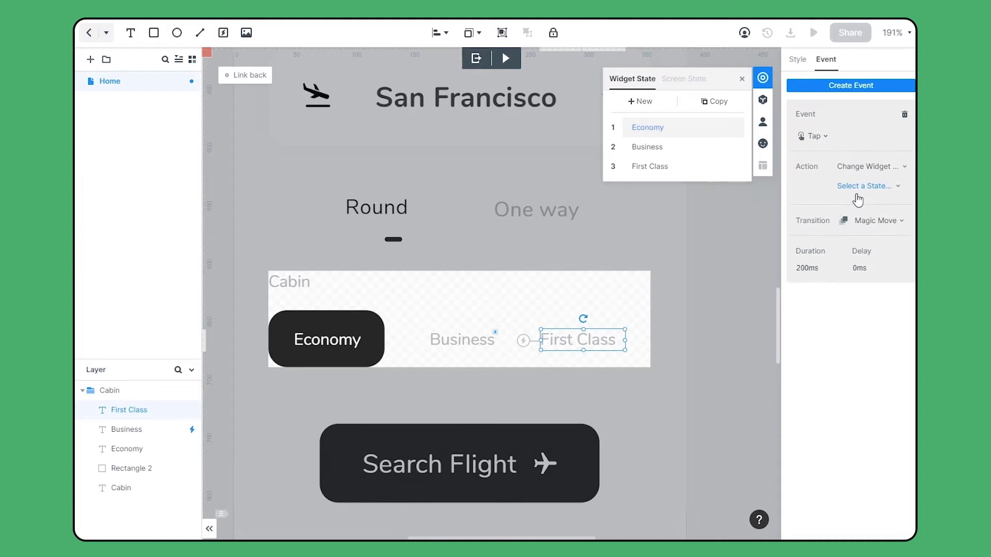
click(862, 193)
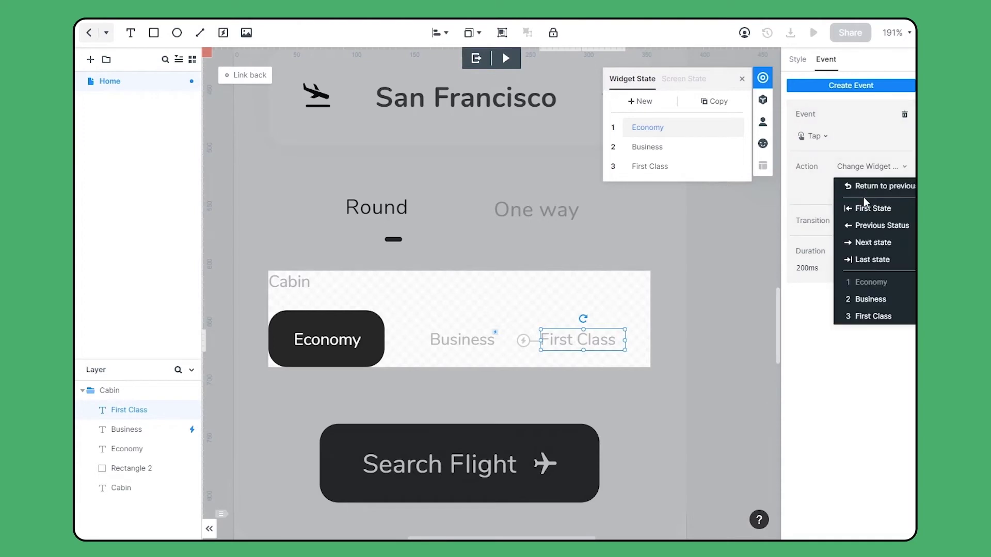
click(880, 315)
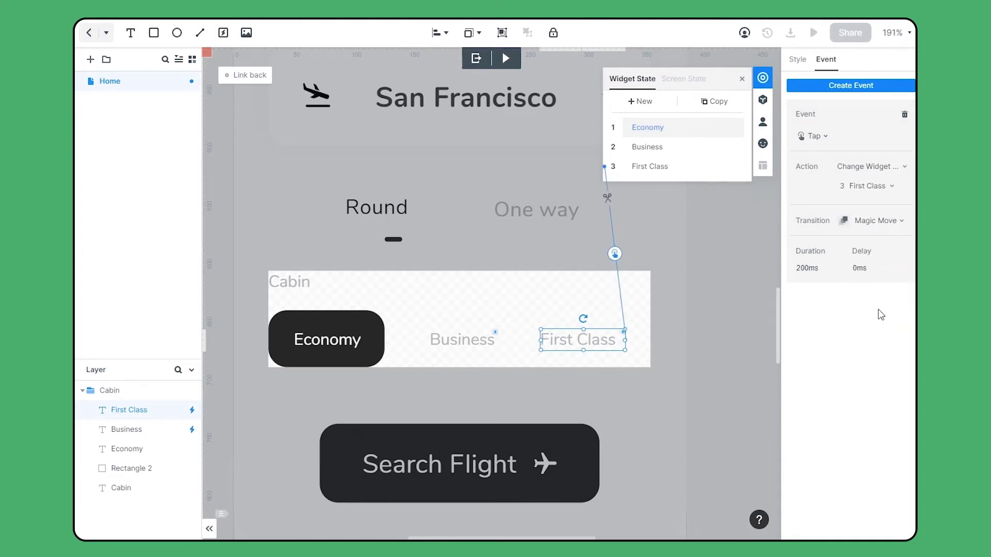
click(802, 268)
double_click(803, 268)
text(100)
key(Return)
In the Business state, link Economy to the Economy state and First Class to First Class.
click(700, 150)
click(327, 340)
drag(279, 339, 640, 147)
click(607, 341)
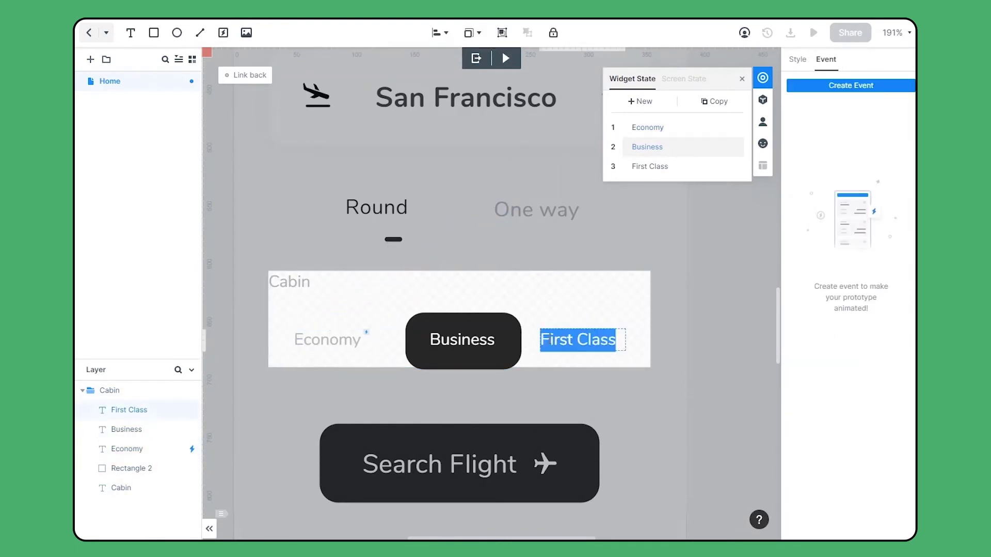
click(607, 342)
drag(526, 340, 650, 167)
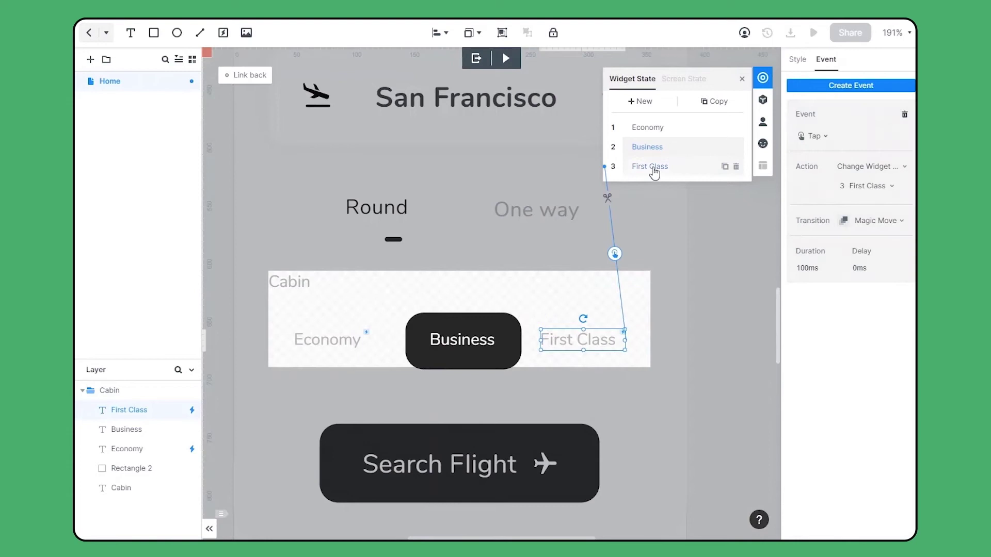
In the First Class state, link Economy and Business to their matching states.
click(650, 167)
click(327, 340)
drag(367, 332, 647, 128)
click(808, 268)
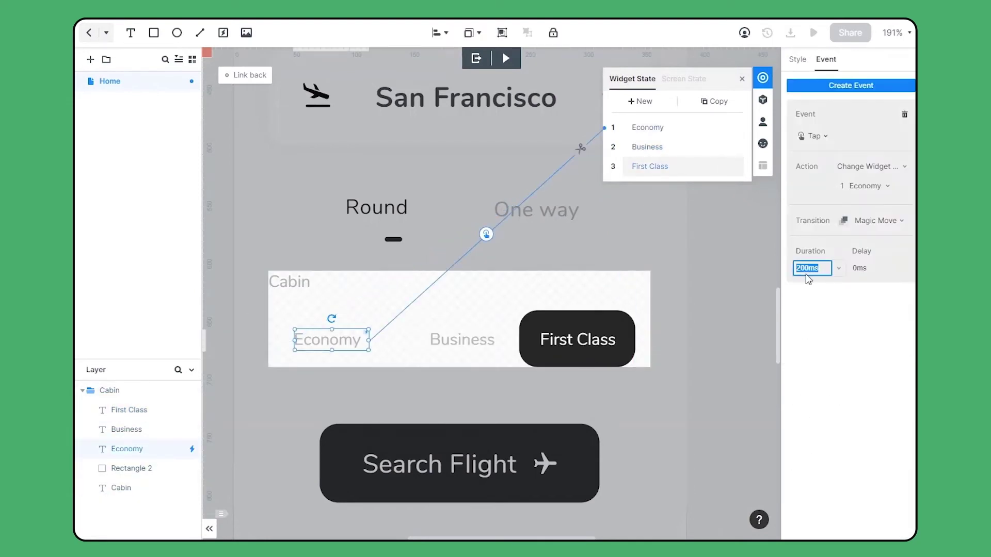
click(463, 340)
drag(497, 332, 666, 147)
click(813, 268)
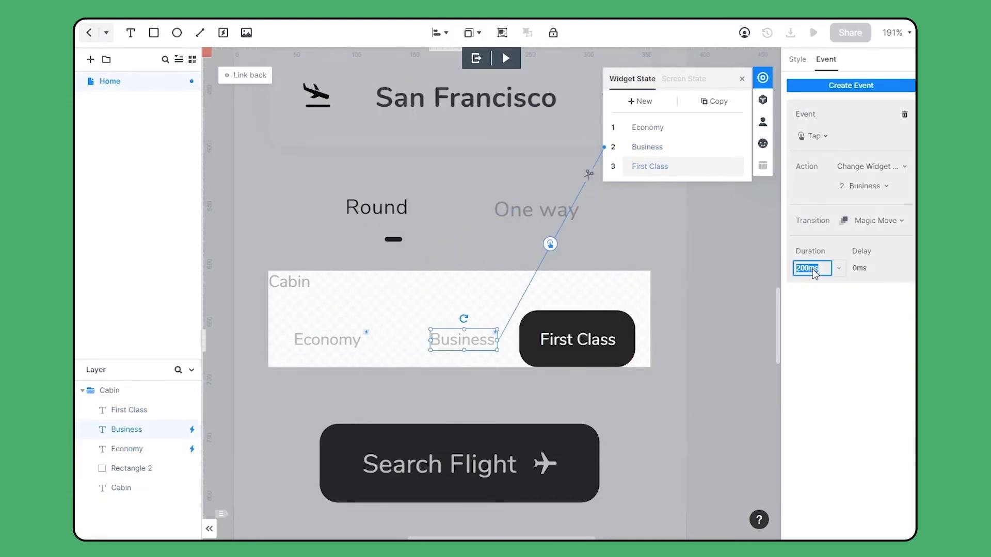
click(693, 280)
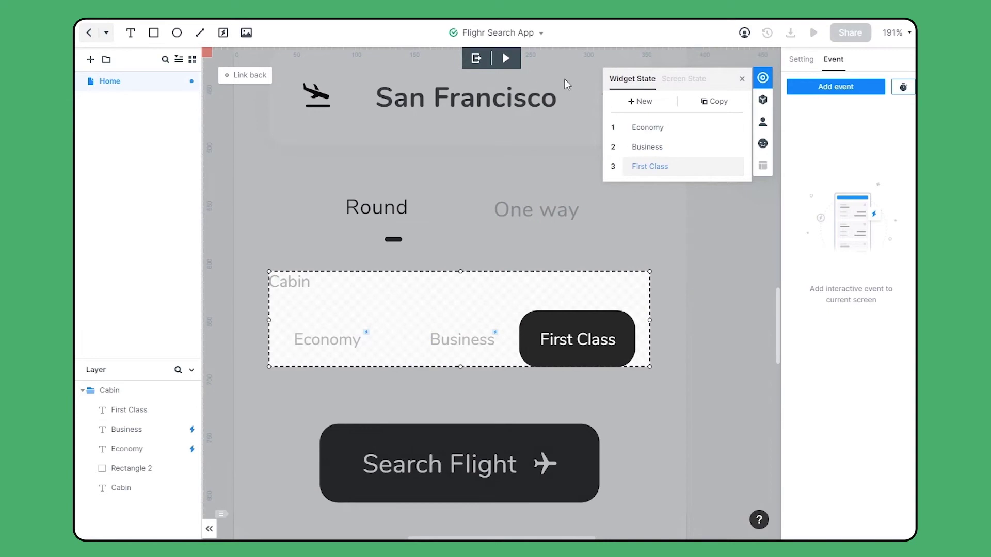
Preview the prototype, tapping Business, First Class, Business and Economy to test the toggle.
click(506, 58)
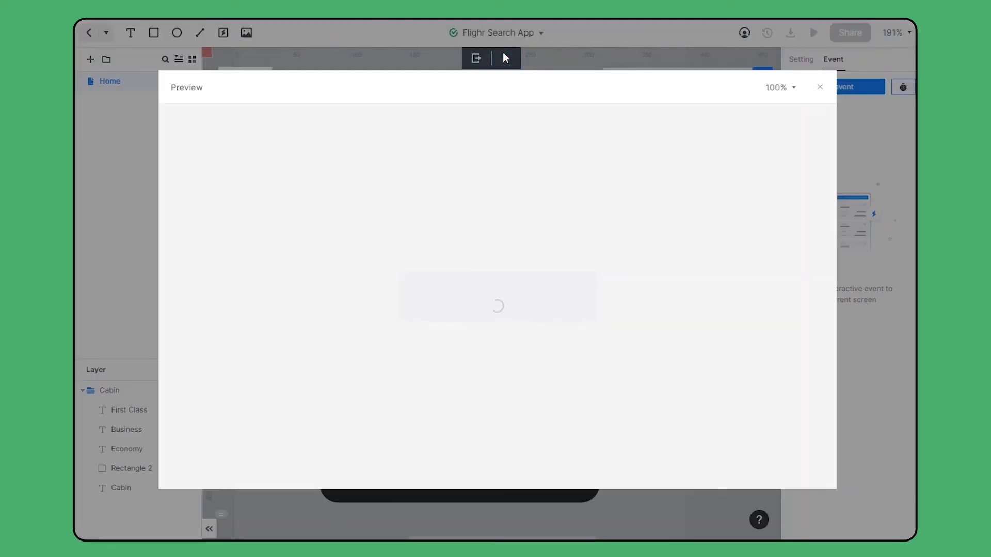
click(499, 306)
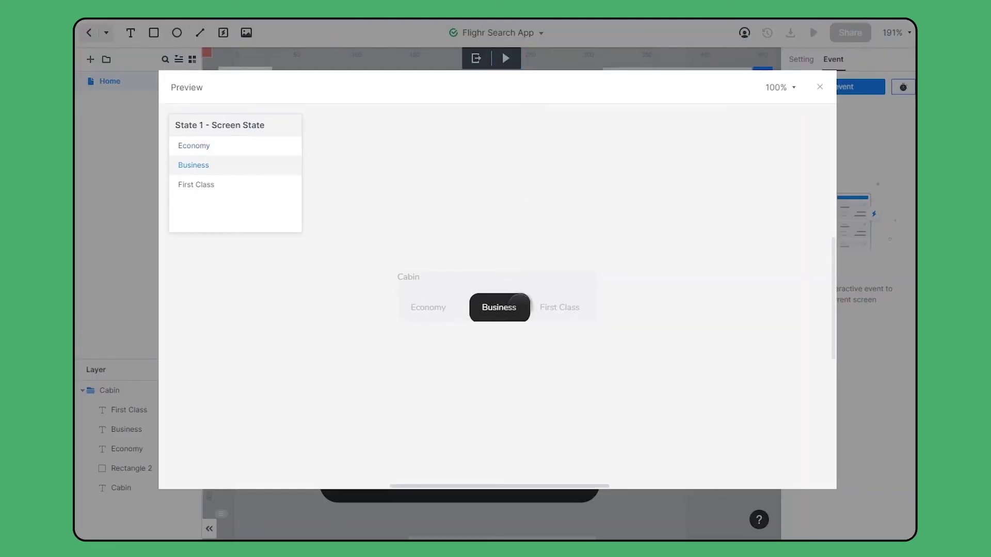
click(557, 308)
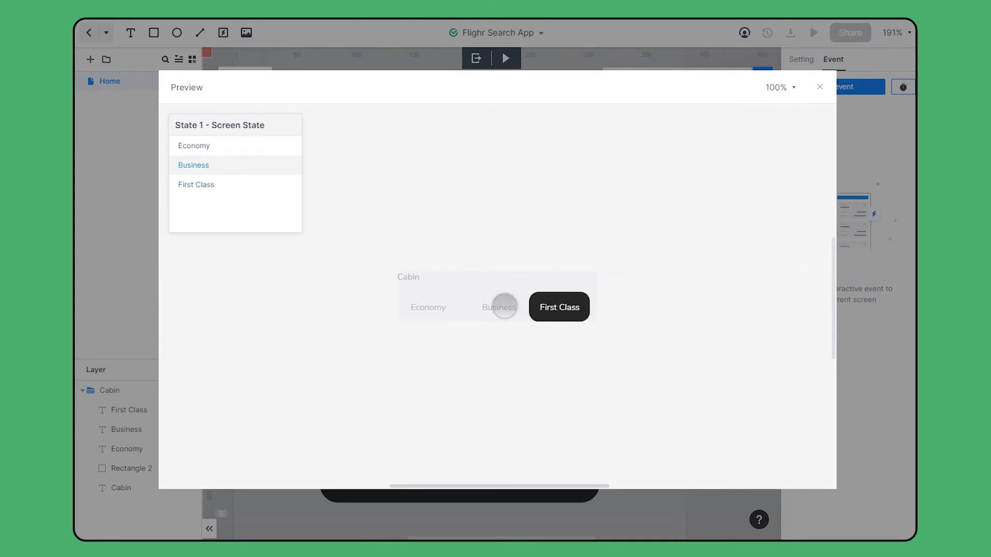
click(504, 307)
click(438, 307)
Close the preview and exit editing of the Cabin widget.
key(Escape)
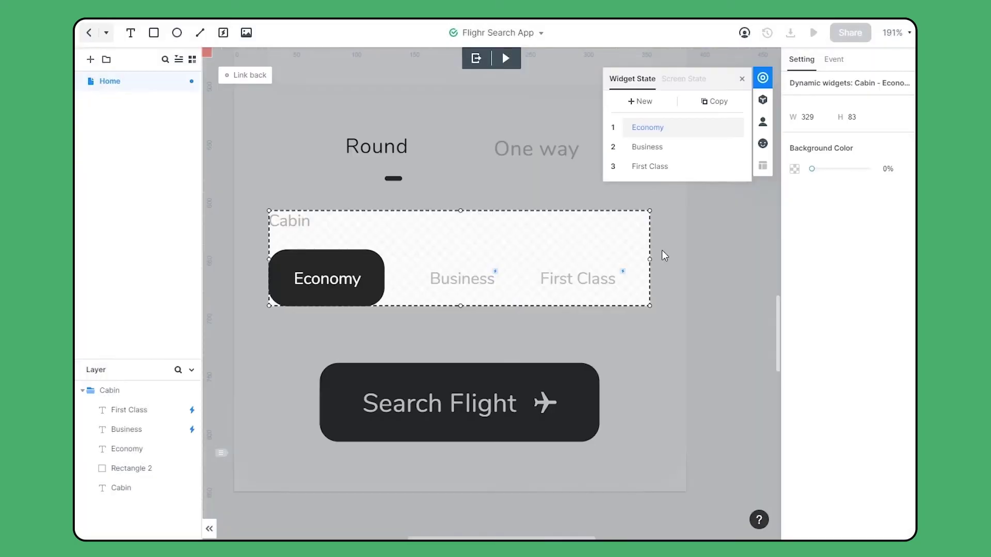
click(475, 59)
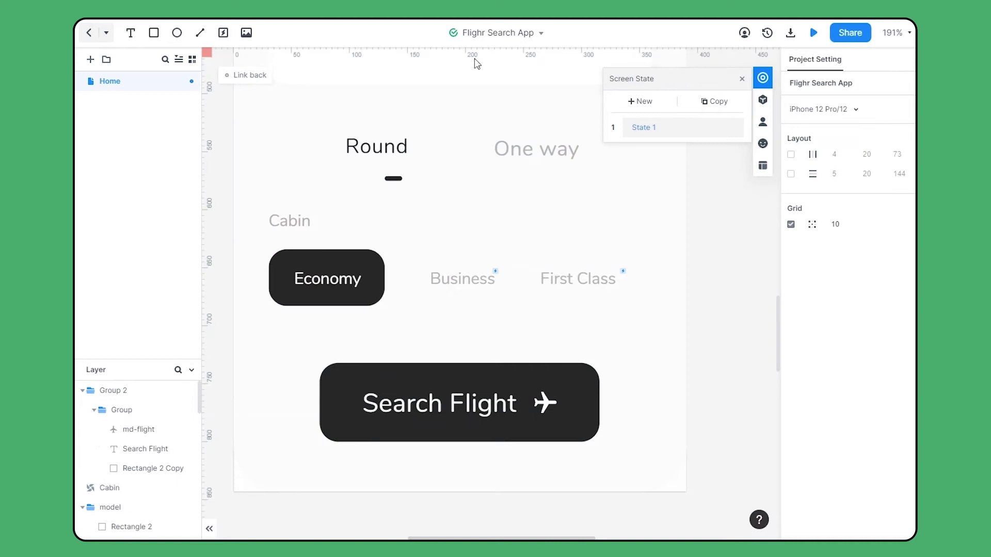
drag(465, 472, 477, 397)
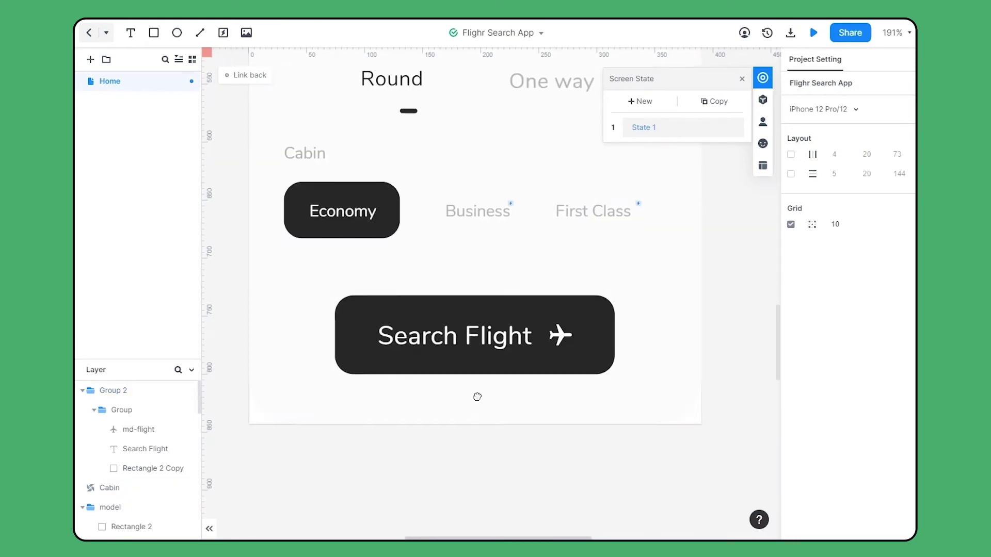
scroll(473, 398, up, 2)
Make the Search Flight button a stateful widget and rename State 2 to Hovered.
click(500, 299)
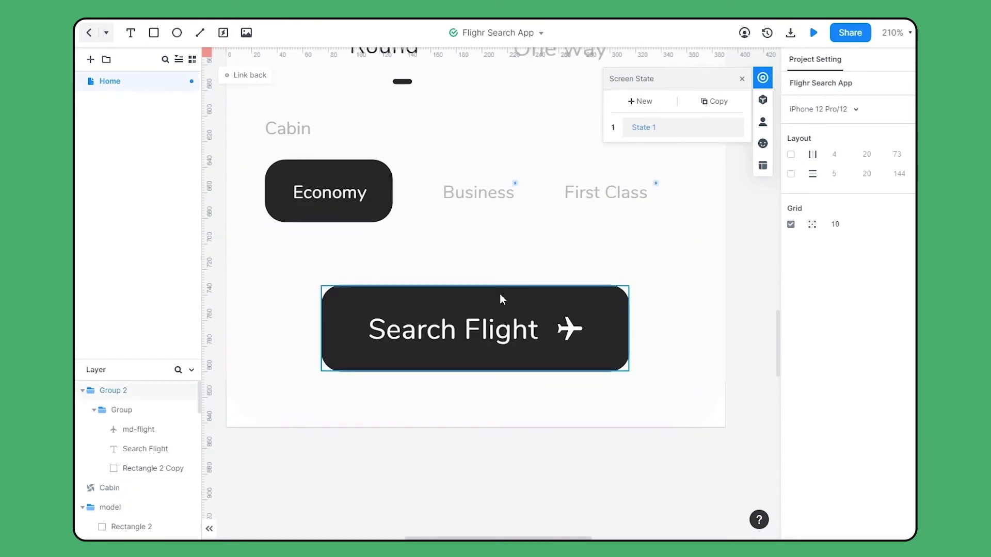
click(831, 134)
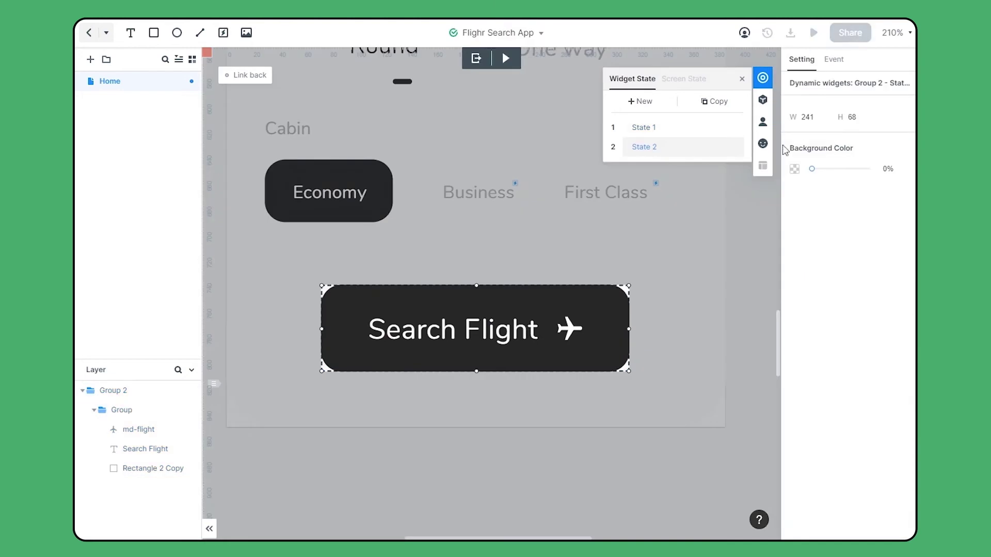
double_click(653, 149)
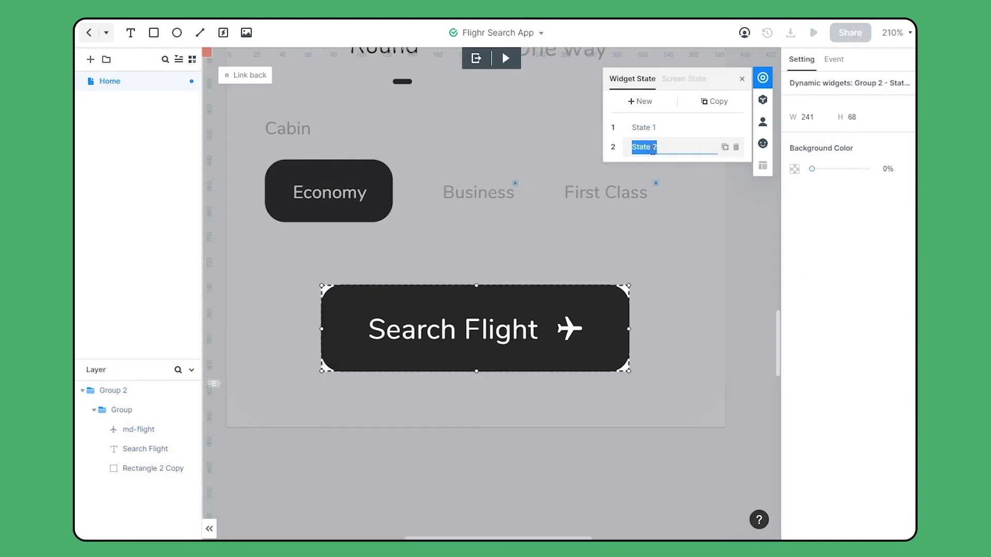
text(Hovered)
key(Return)
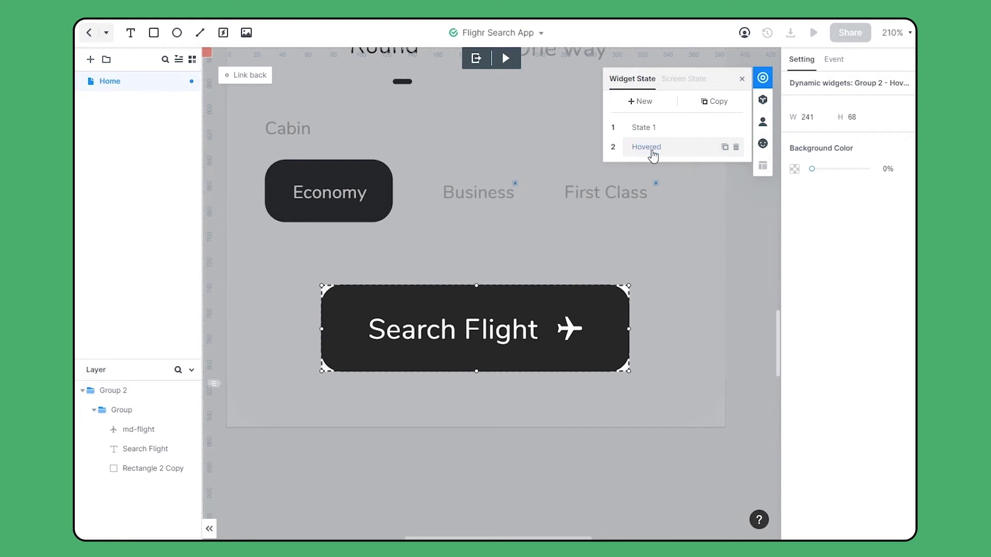
click(599, 311)
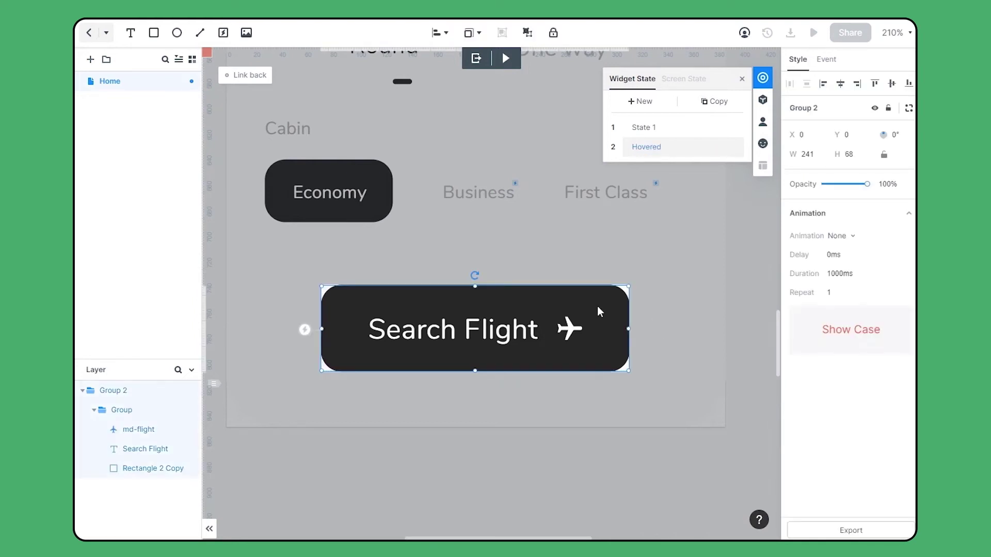
In the Hovered state, set the button's background rectangle fill to FFFFFF.
click(598, 307)
click(597, 306)
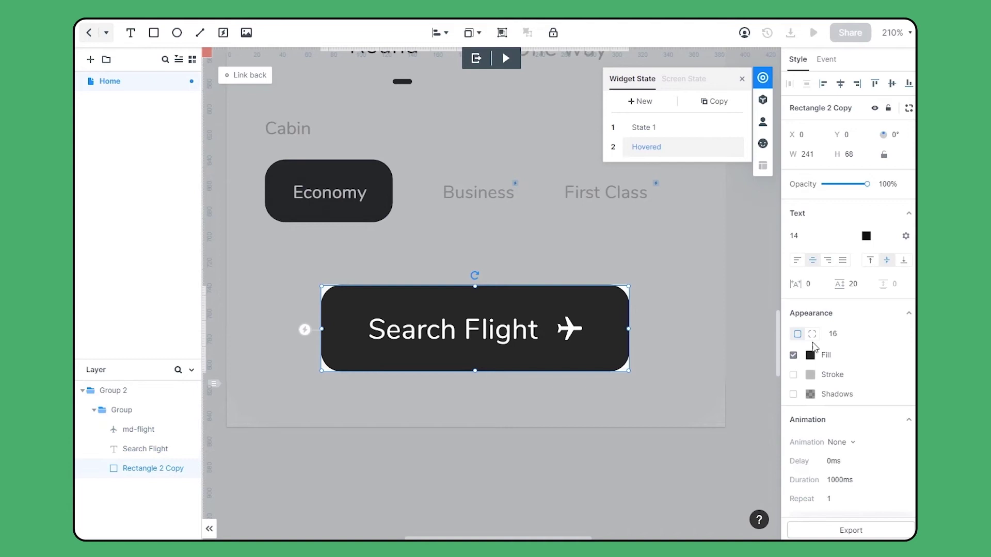
click(810, 355)
click(673, 401)
text(FFF)
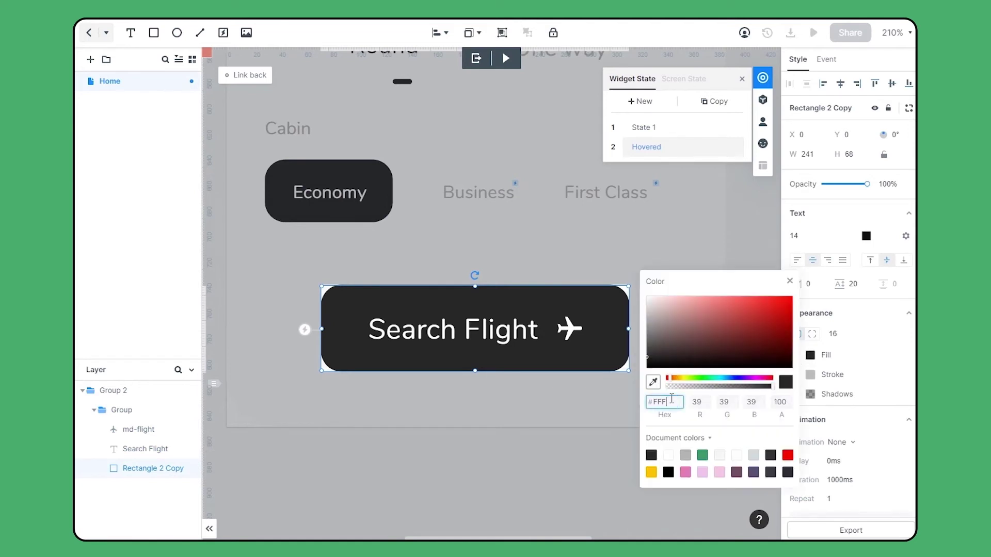
text(FFF)
key(Return)
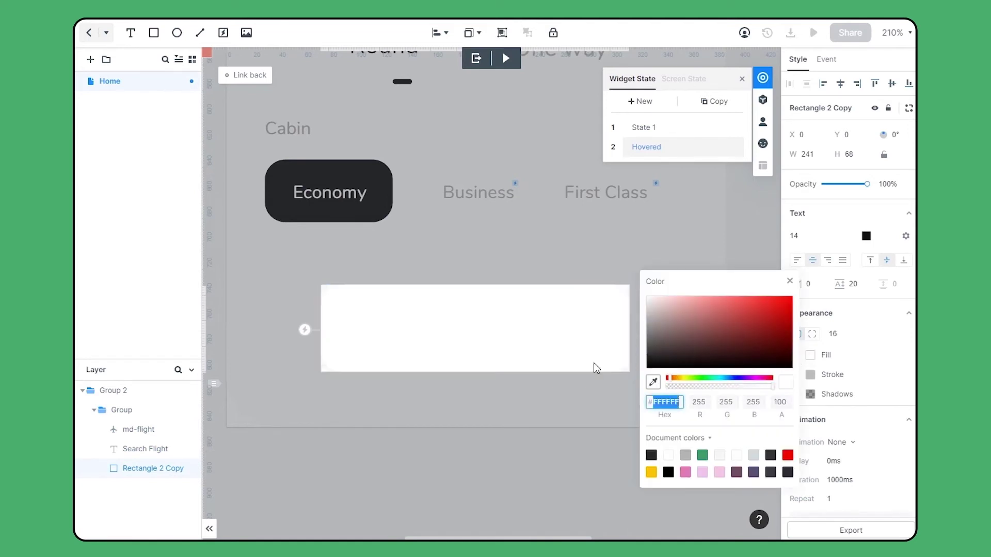
Add a 272727 outline of width 2 to the white button rectangle.
click(790, 283)
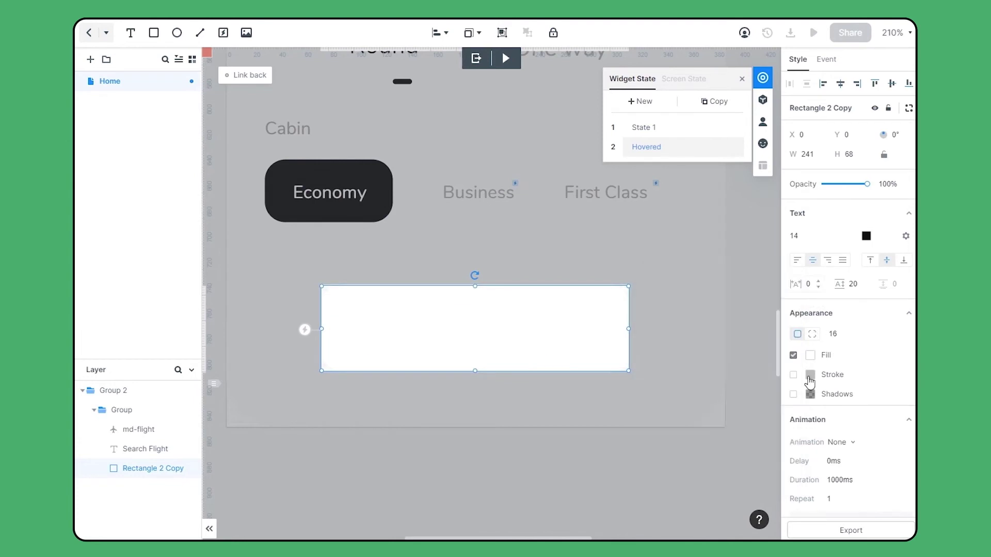
click(799, 375)
click(810, 375)
click(671, 422)
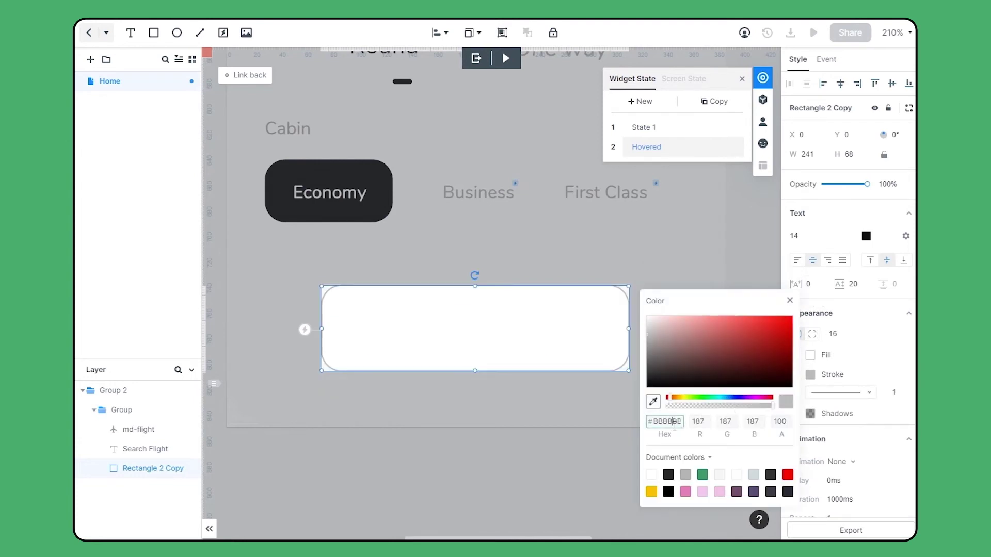
text(272727)
key(Return)
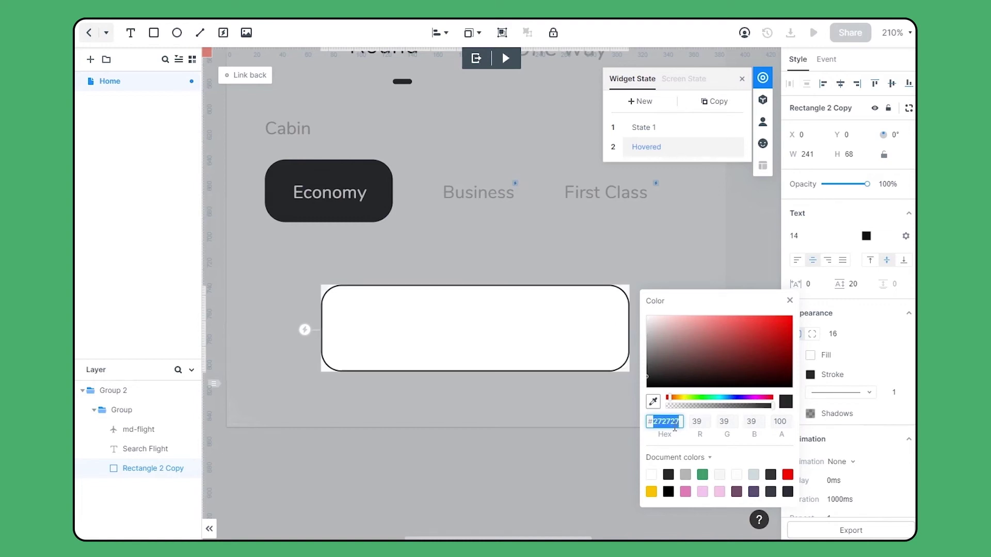
click(896, 395)
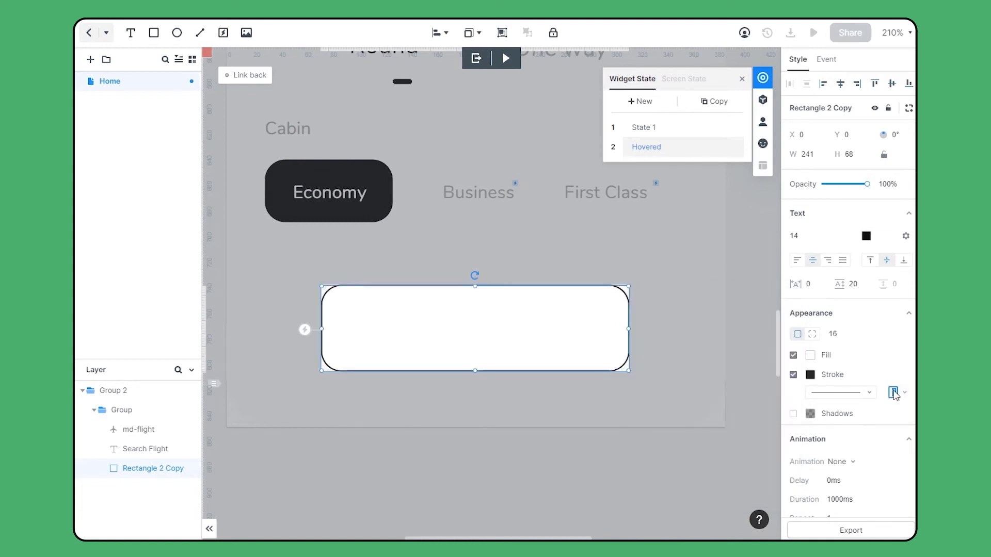
click(896, 393)
Colour the Search Flight text and the plane icon 272727.
double_click(421, 331)
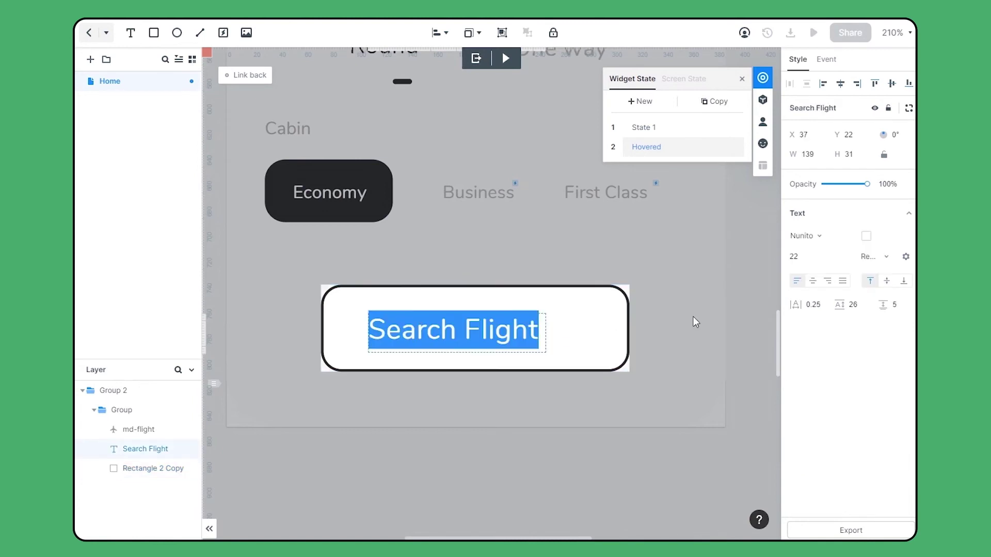
click(866, 236)
click(725, 283)
text(272727)
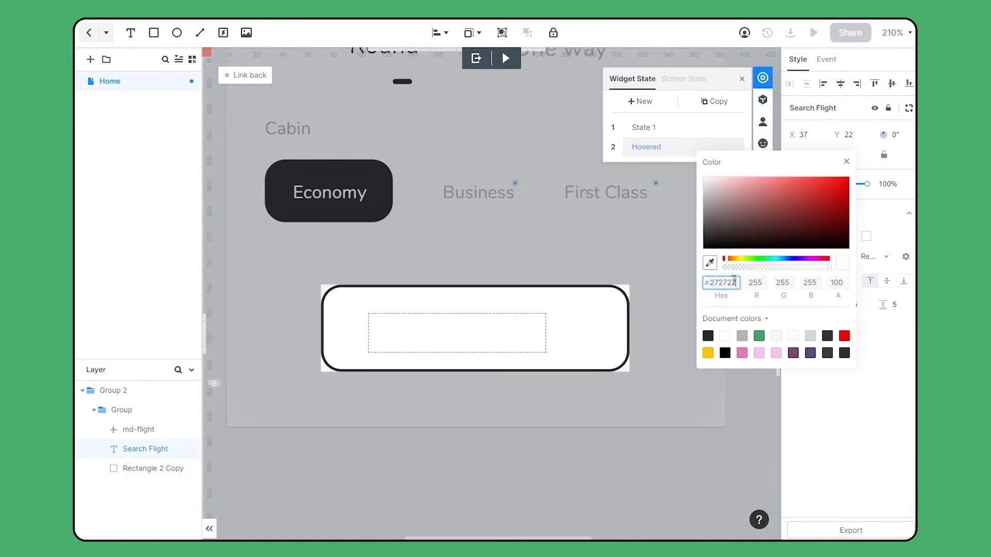
key(Return)
click(570, 329)
click(827, 281)
click(676, 329)
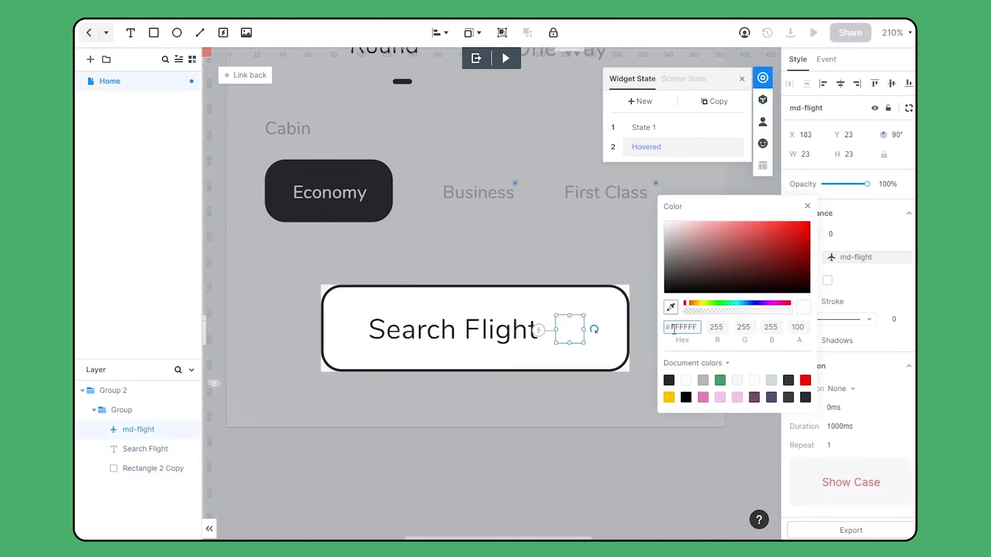
text(272727)
click(643, 259)
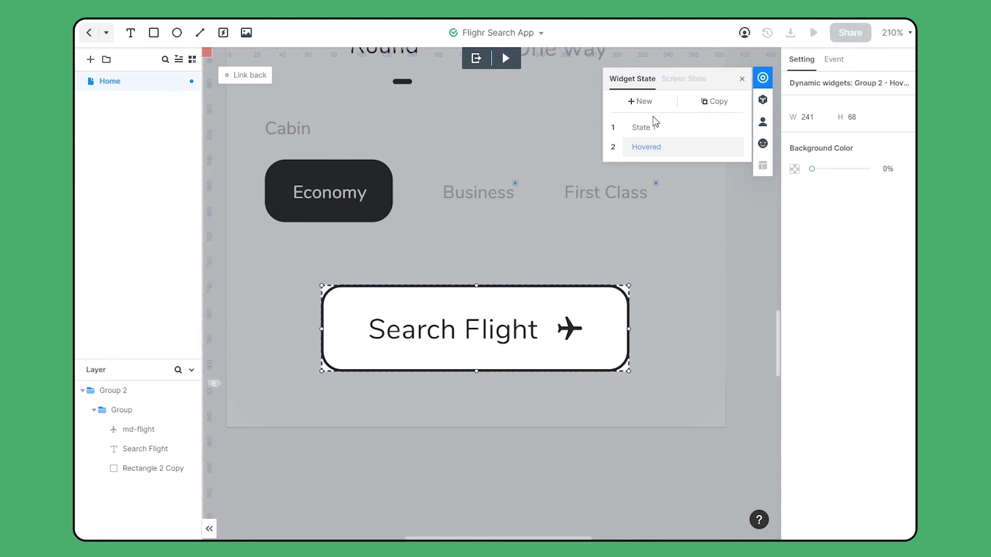
On State 1, add a Mouse In event changing the widget to 2 Hovered in 100ms.
click(654, 131)
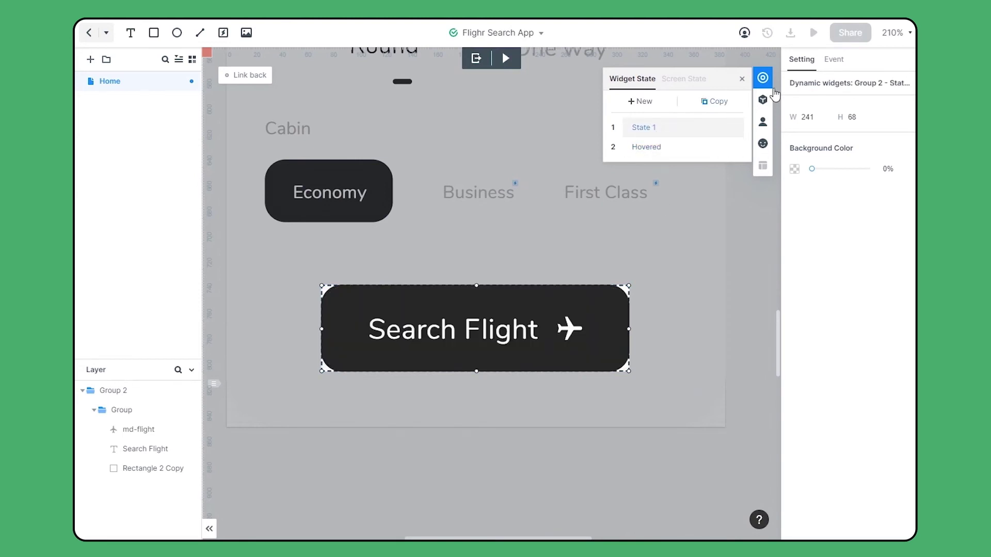
click(828, 67)
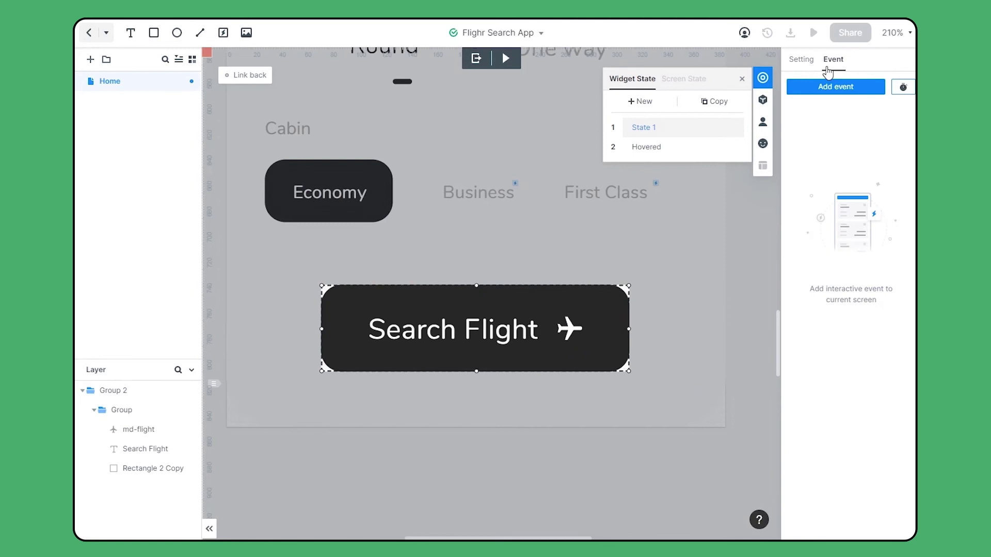
click(851, 93)
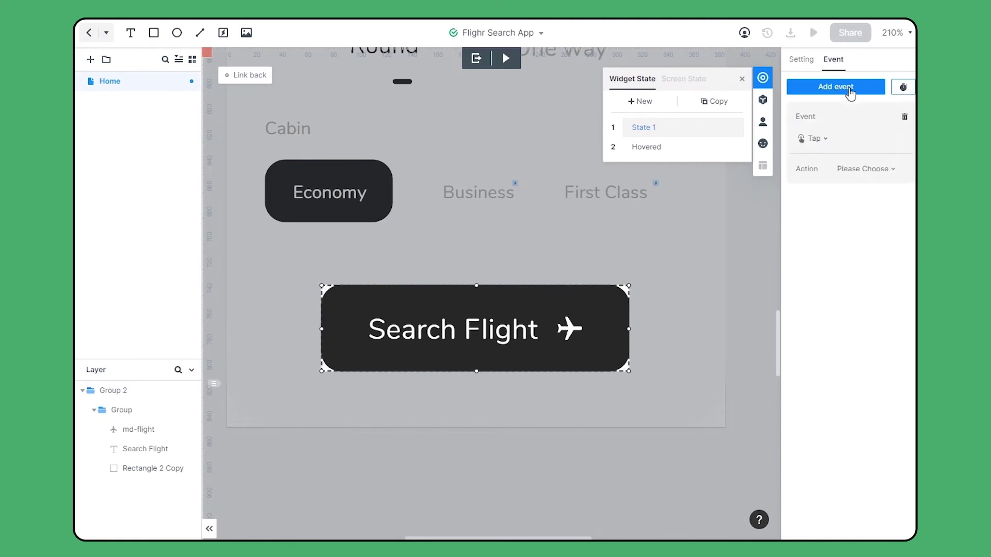
click(829, 149)
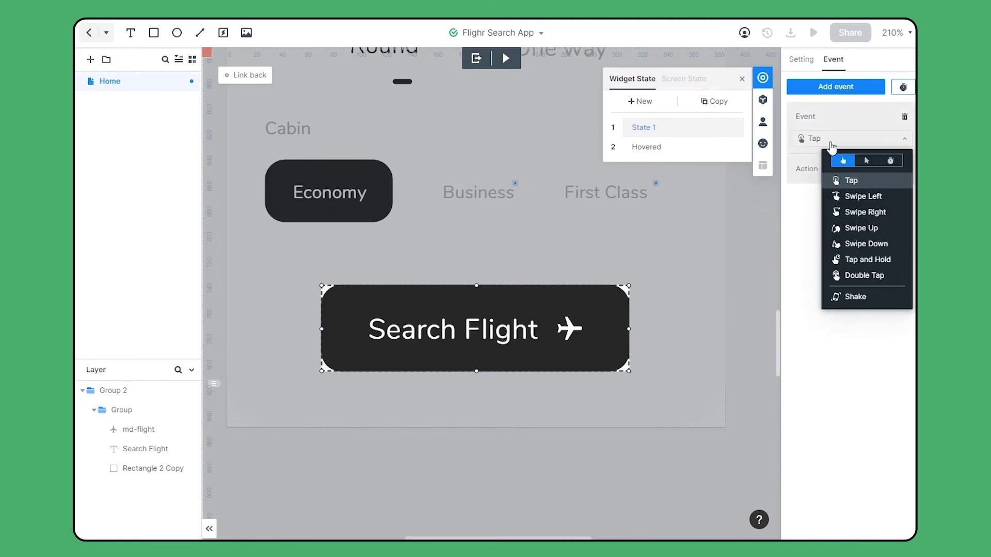
click(870, 161)
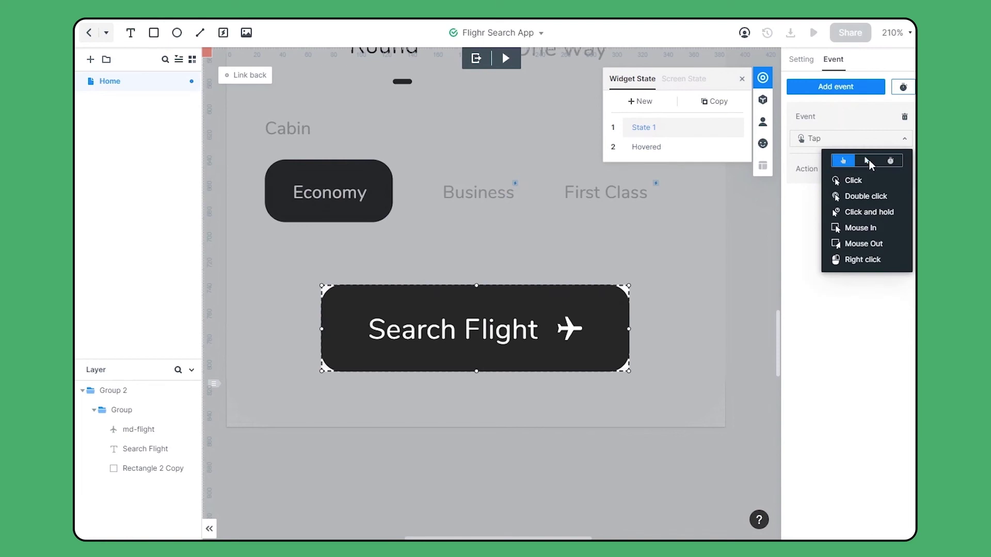
click(863, 231)
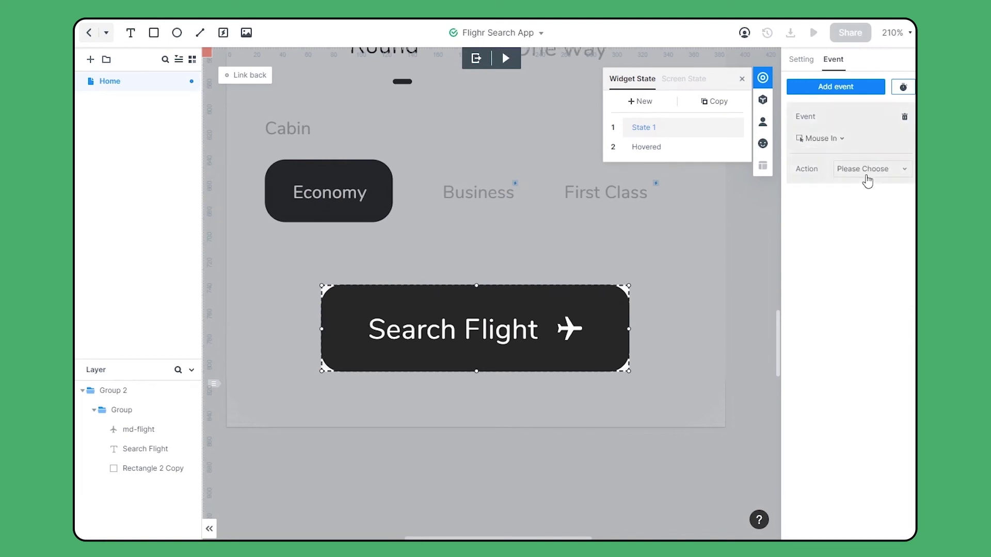
click(865, 174)
click(866, 205)
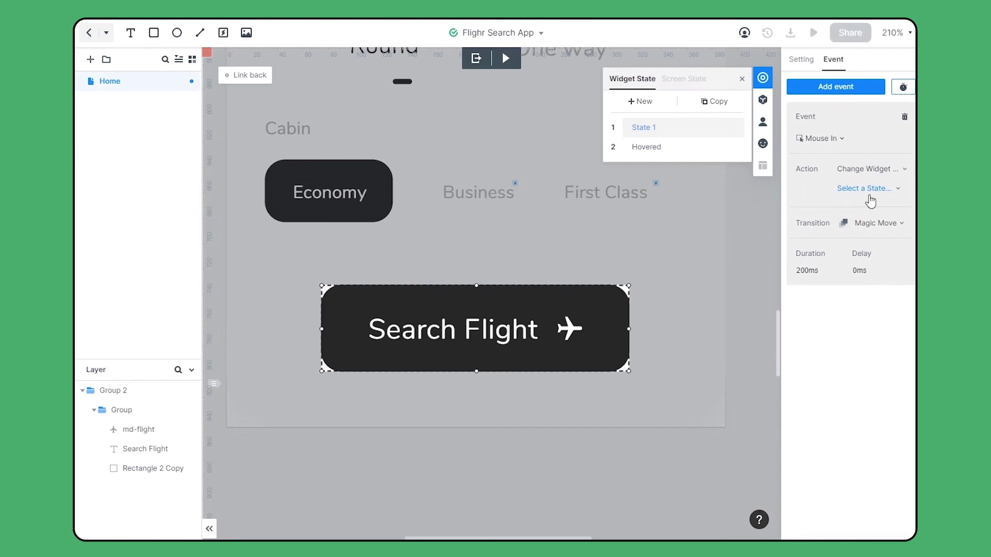
click(871, 190)
click(877, 302)
click(813, 275)
text(100)
On the Hovered state, add a Mouse Out event changing the widget to 1 State 1 in 100ms.
click(642, 148)
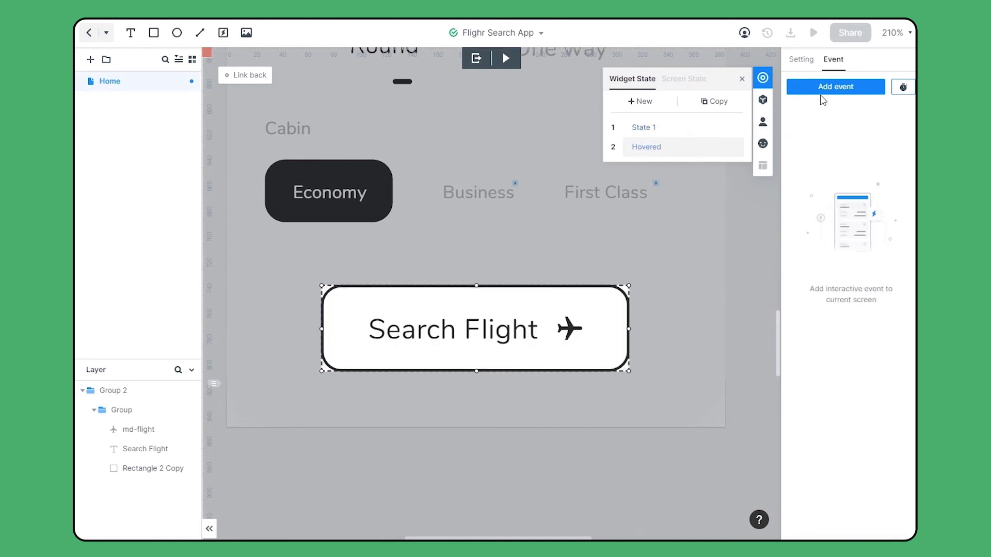
click(833, 89)
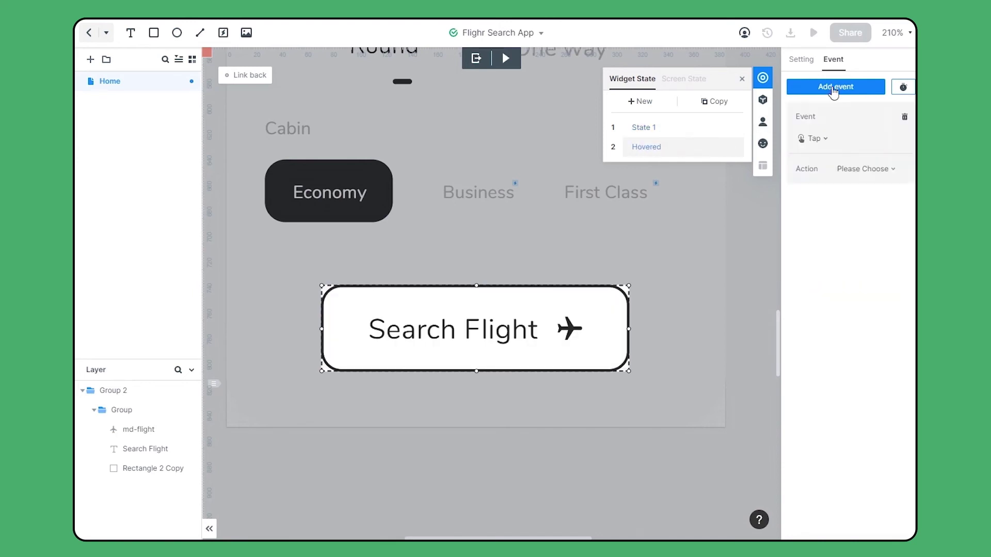
click(826, 139)
click(867, 160)
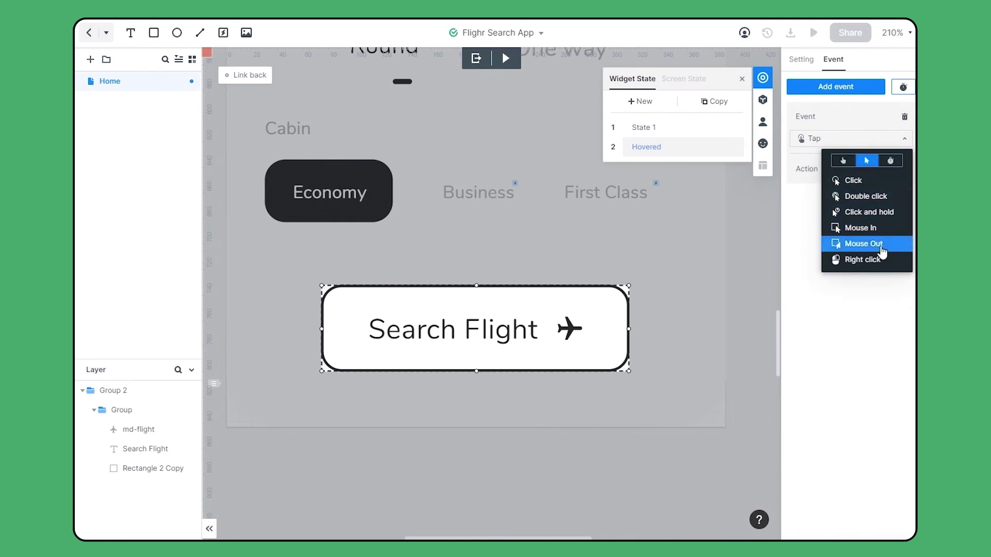
click(881, 251)
click(867, 170)
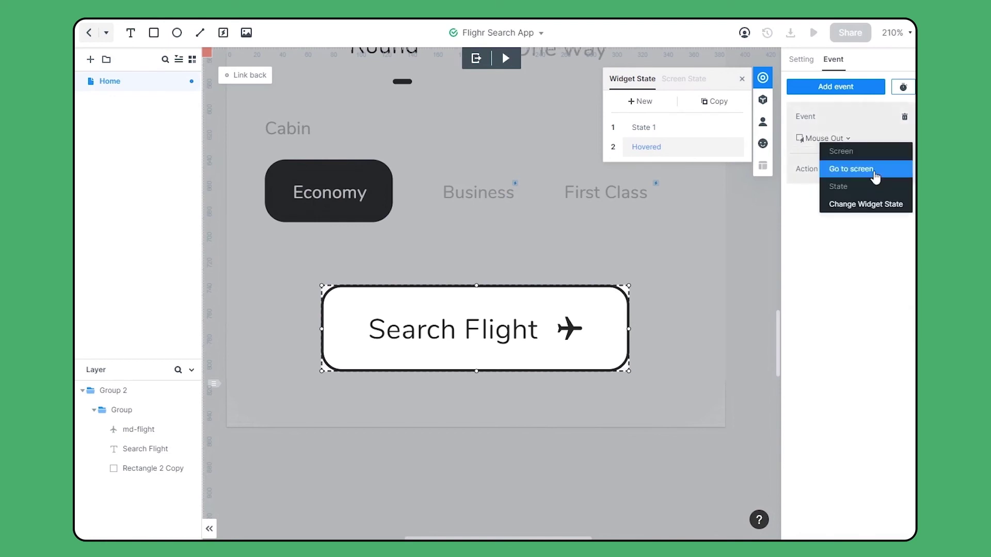
click(870, 204)
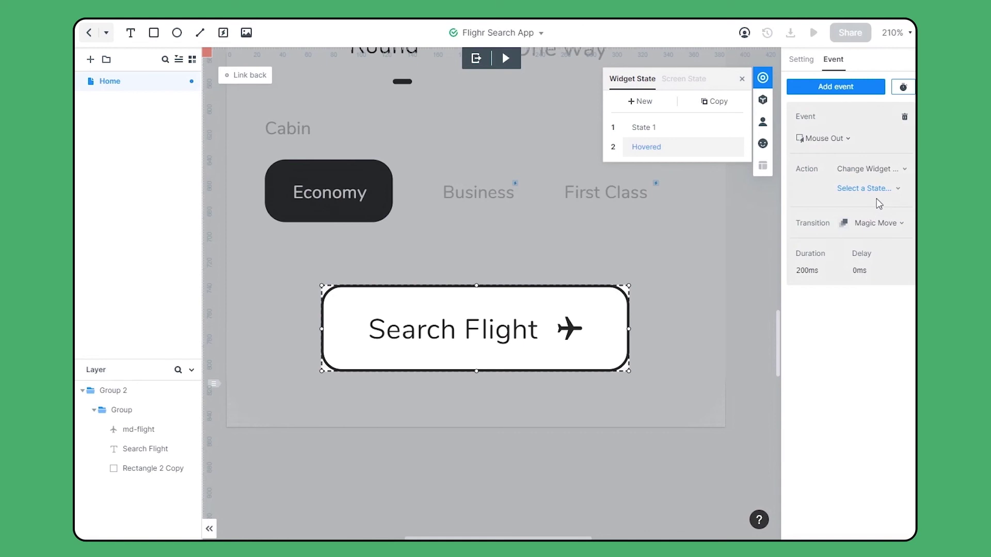
click(878, 189)
click(837, 283)
text(00)
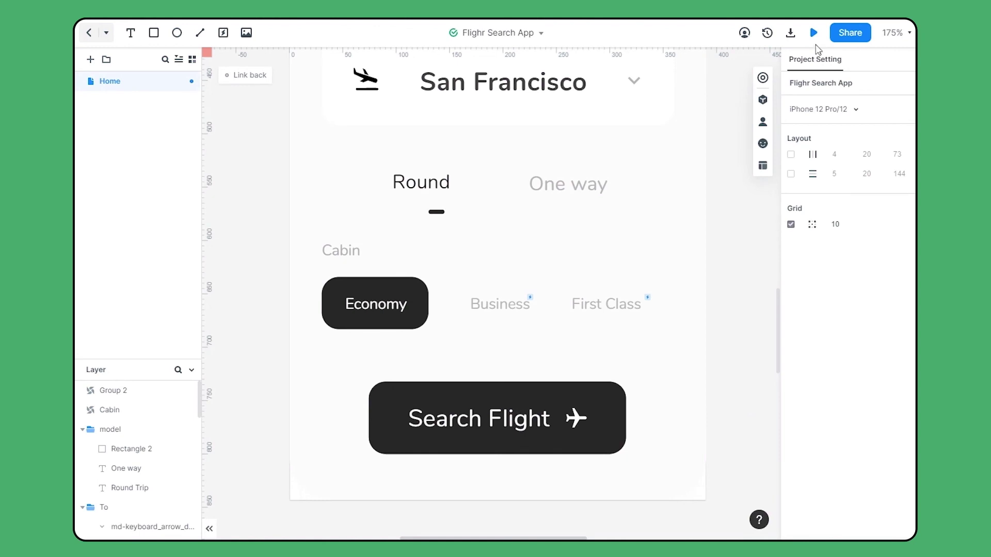
Play the Home screen prototype and cycle the Cabin pills through Business, First Class, Business, then Economy.
click(814, 32)
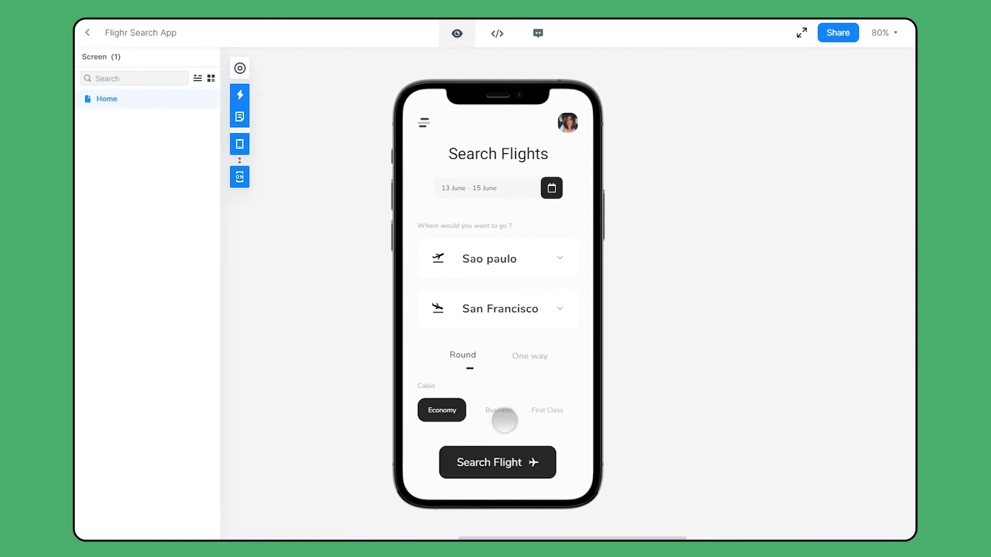
click(493, 411)
click(549, 412)
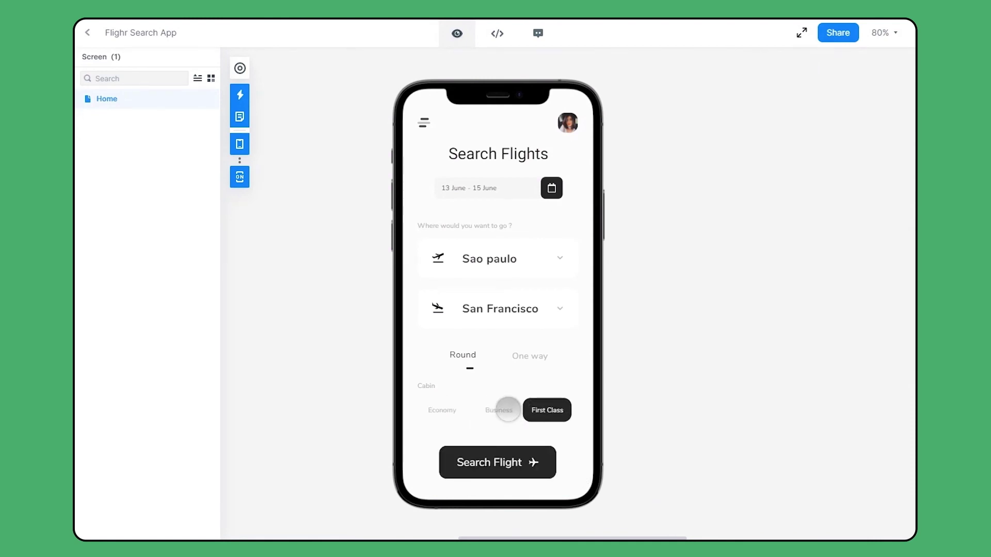
click(501, 410)
click(447, 412)
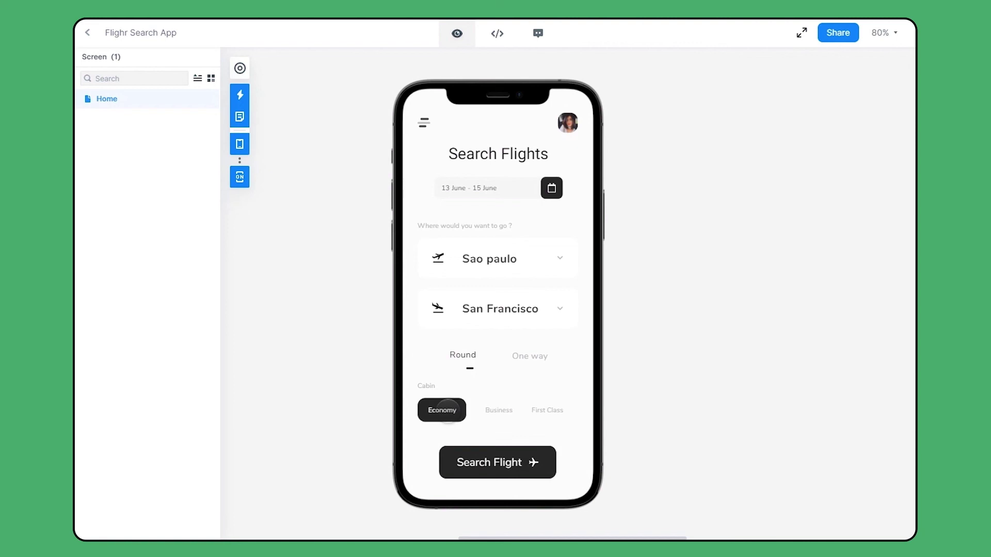